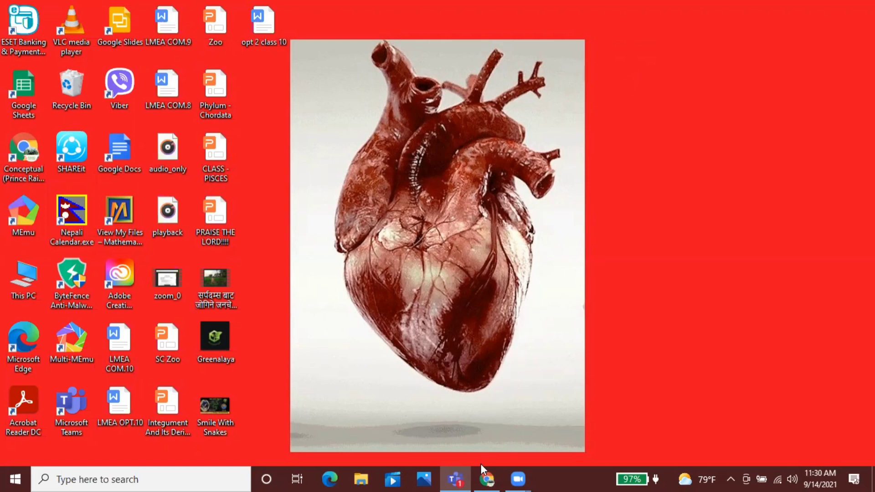
Step: Bring the Chrome window with Zoom's Launch Meeting page in front of the desktop
left_click(484, 477)
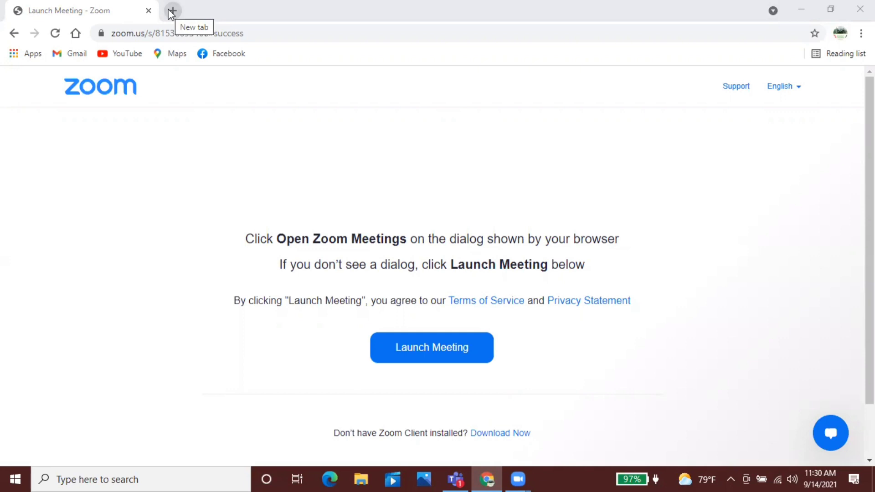
Step: In a new Chrome tab, search Google for 'outlook login'
left_click(171, 11)
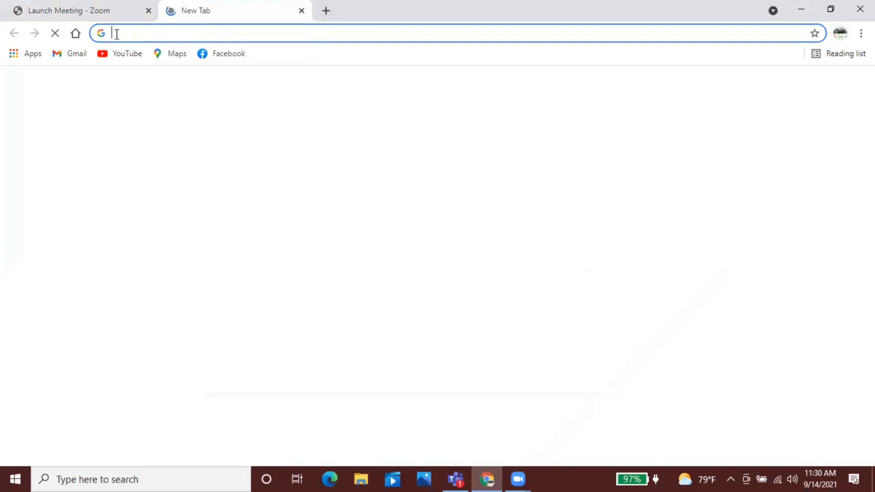
type("outlo")
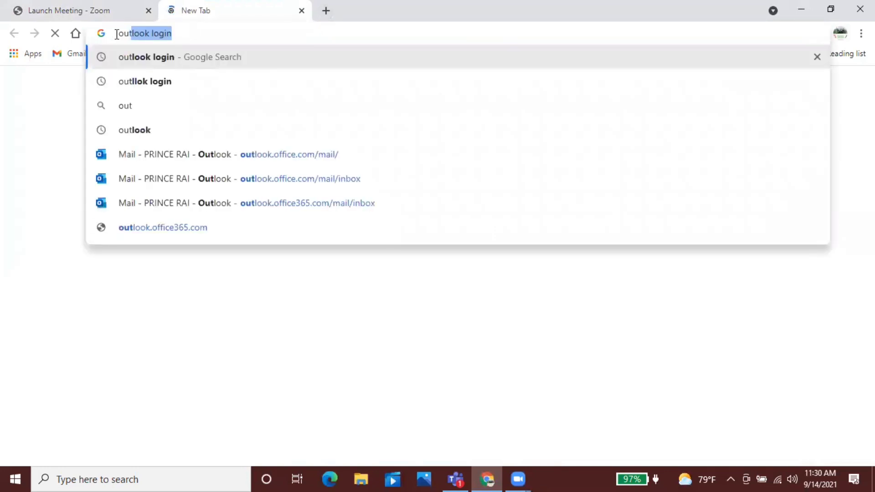
type("o")
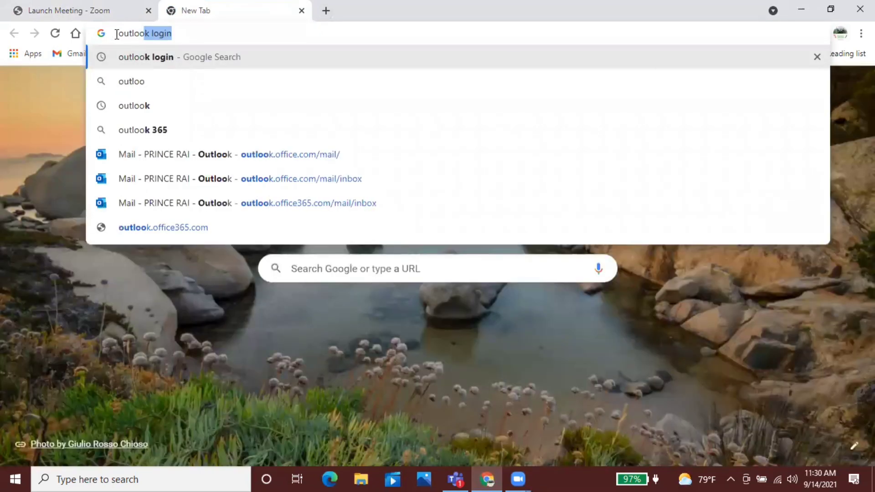
key("Return")
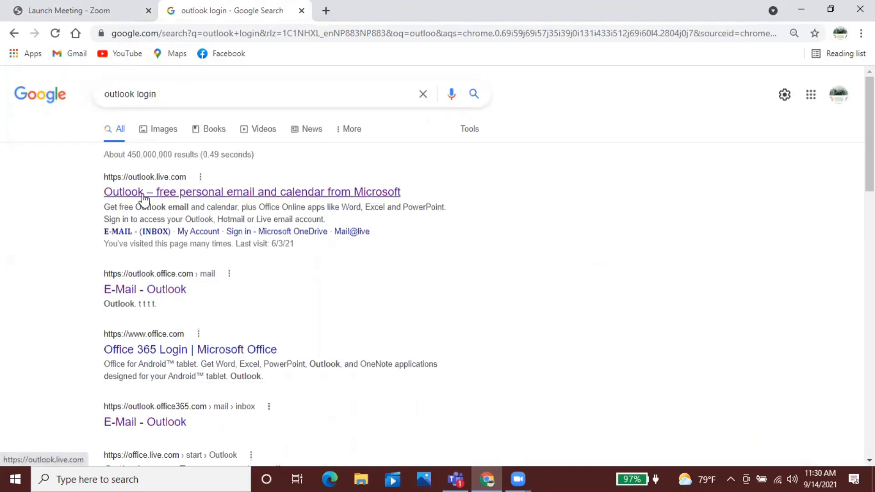
Step: Open the outlook.live.com search result and go to its Microsoft sign-in page
left_click(182, 195)
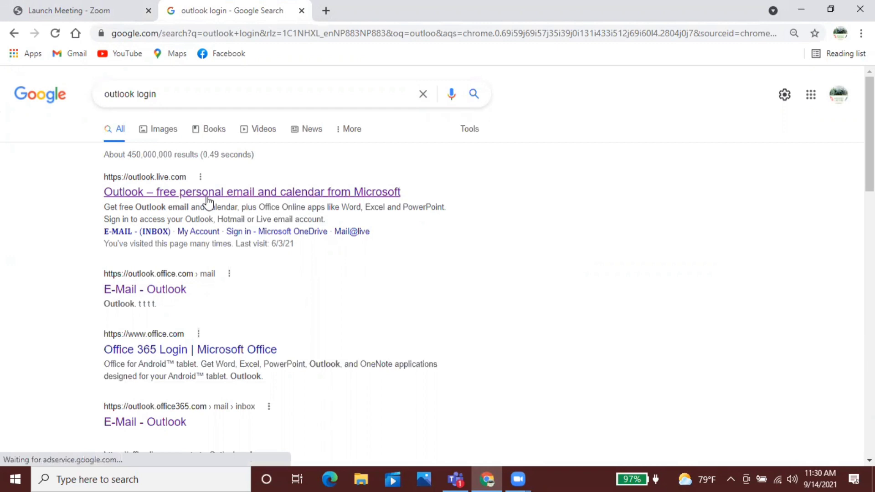
left_click(275, 201)
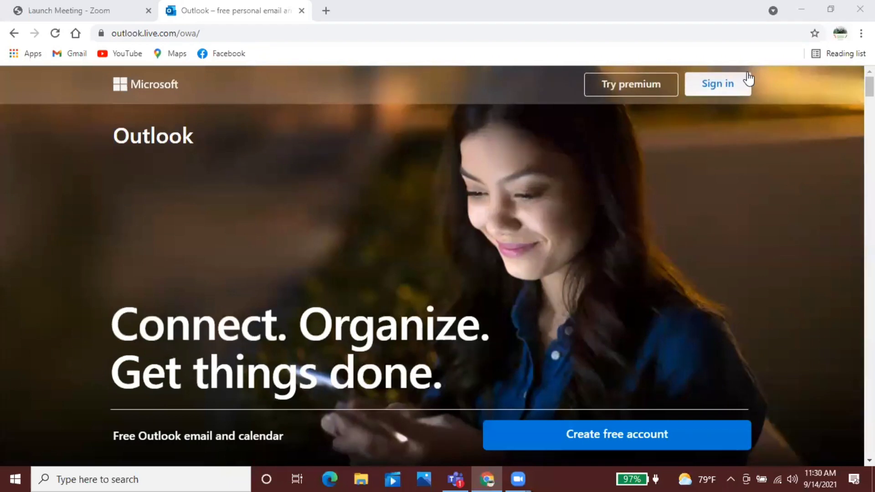
left_click(707, 94)
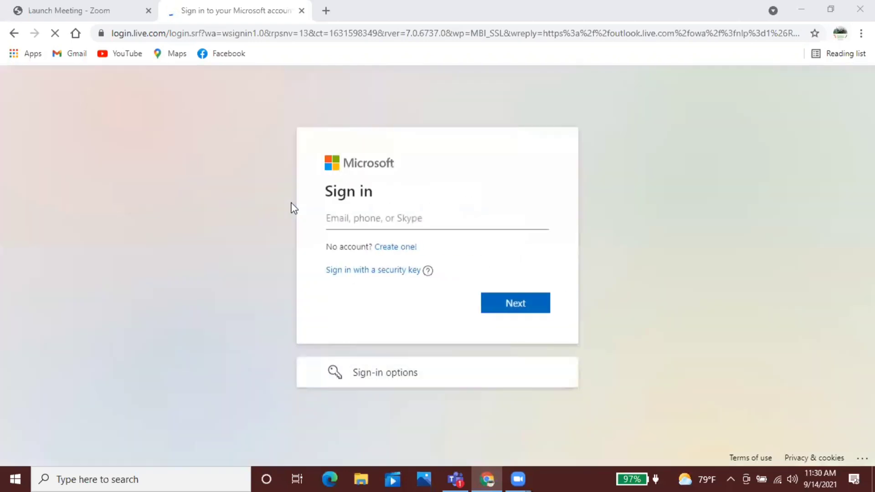
Step: Enter the university account's email address on the Microsoft sign-in page and continue
left_click(369, 217)
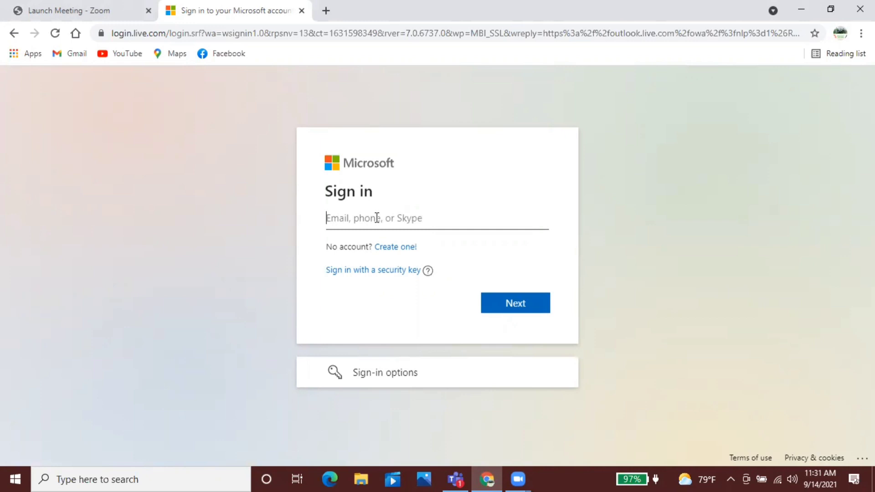
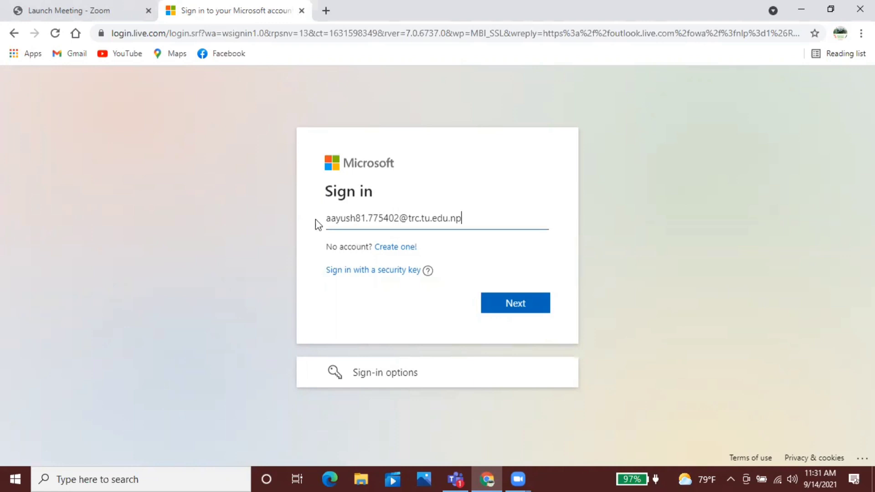
left_click(509, 303)
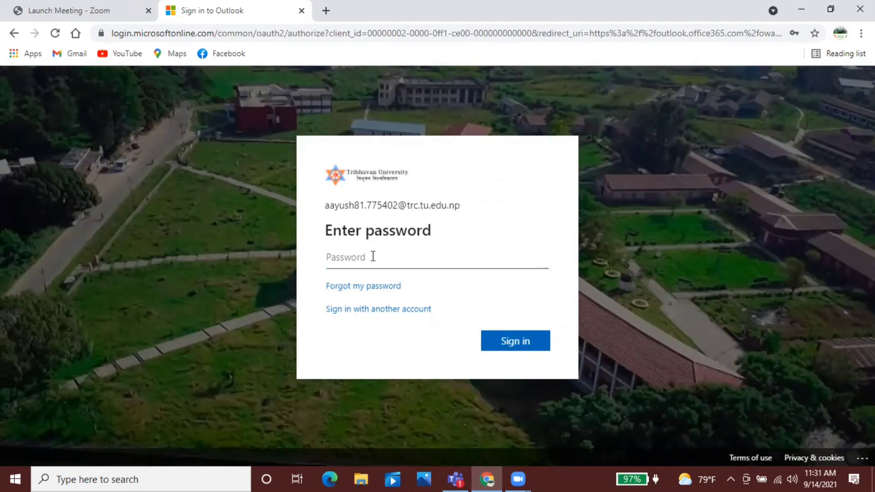
Step: Enter the account password and sign in to the Tribhuvan University account
left_click(516, 340)
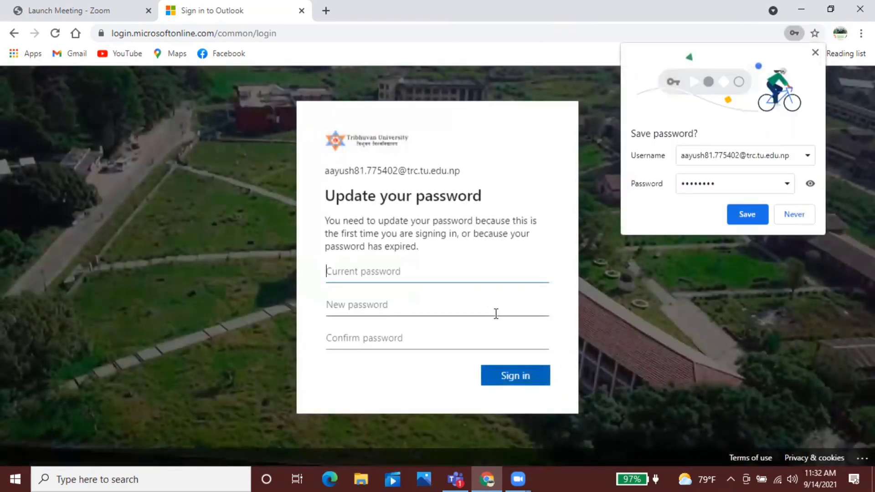
Step: Decline Chrome's offer to save the password and enter the current password
left_click(795, 214)
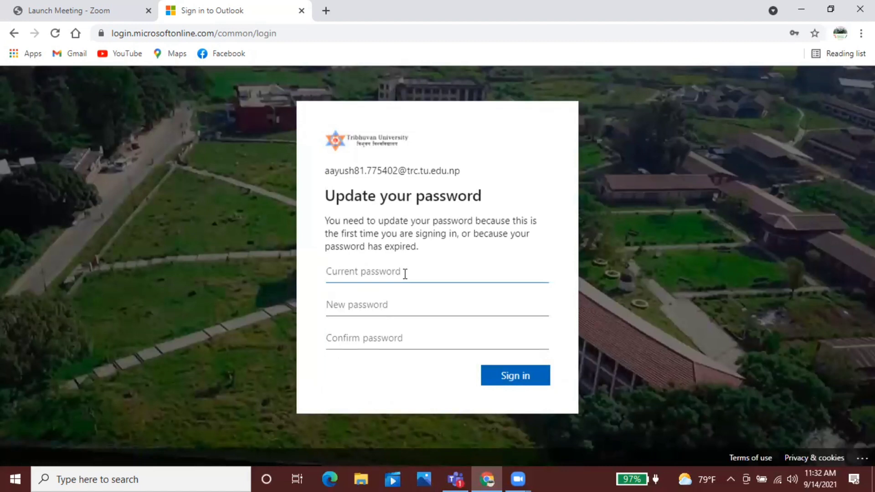
key("Caps_Lock")
key("Caps_Lock")
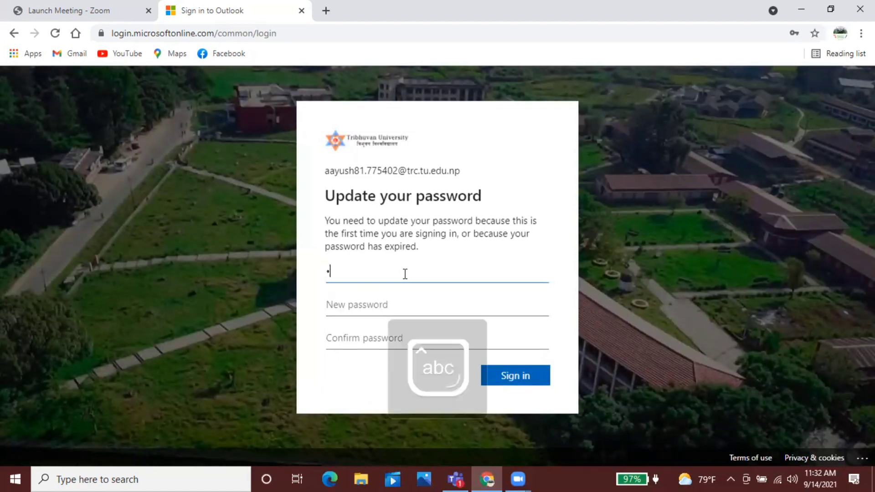
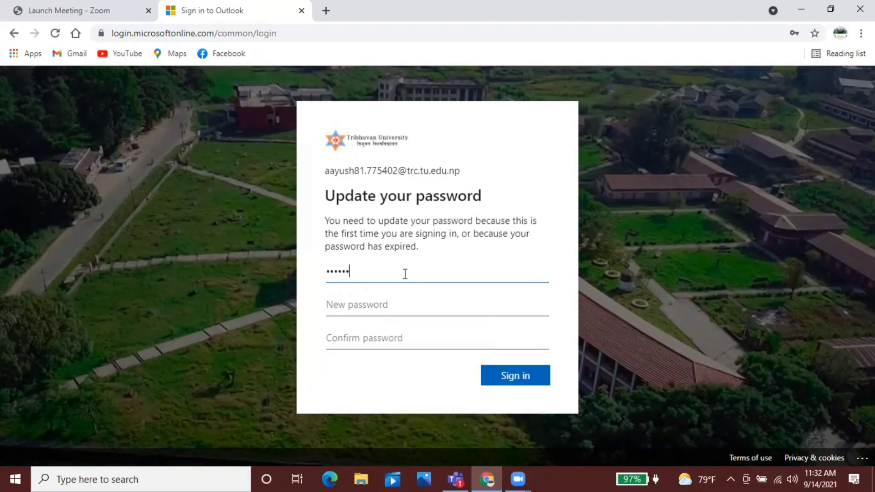
Step: Type a new password in the New password field, dismissing the autofill suggestions
left_click(400, 297)
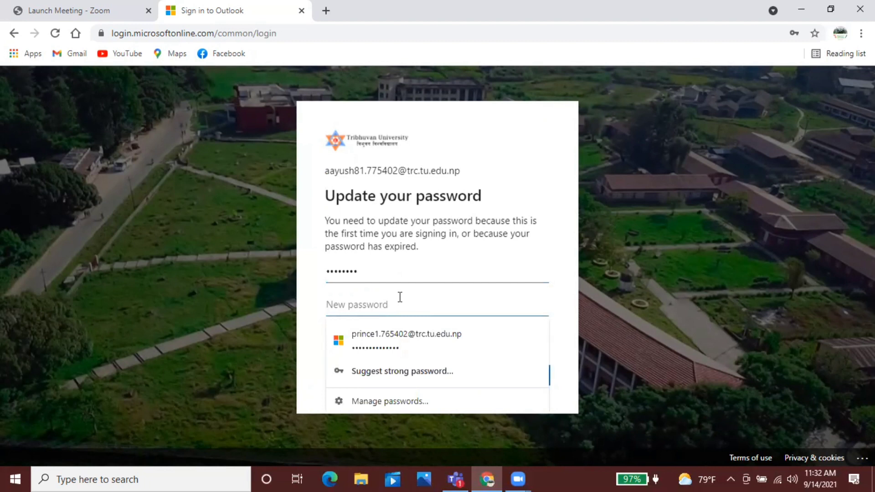
left_click(630, 303)
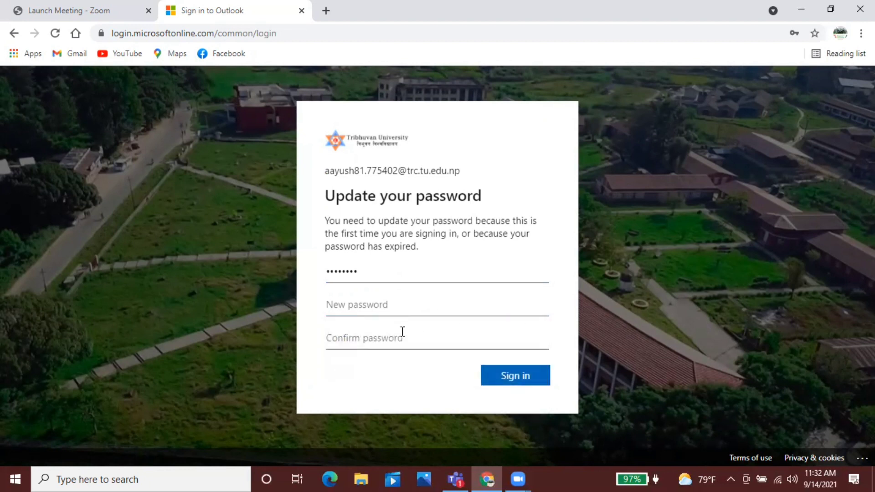
left_click(403, 306)
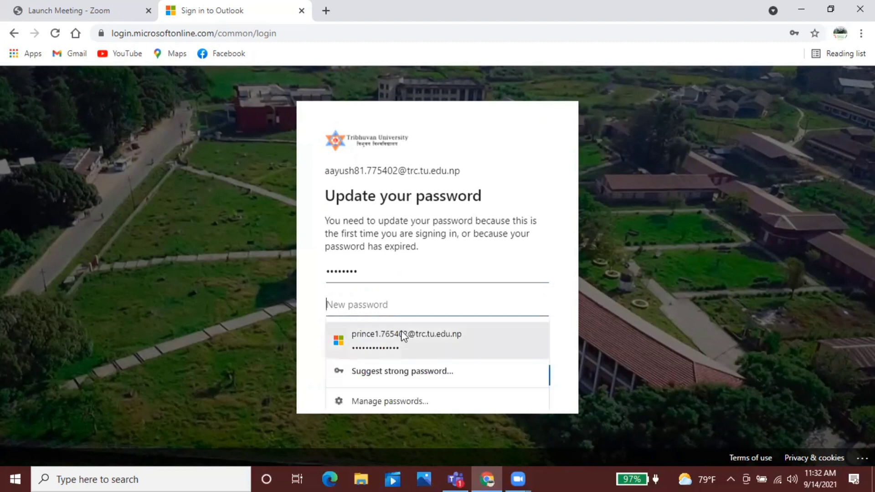
left_click(653, 321)
left_click(433, 331)
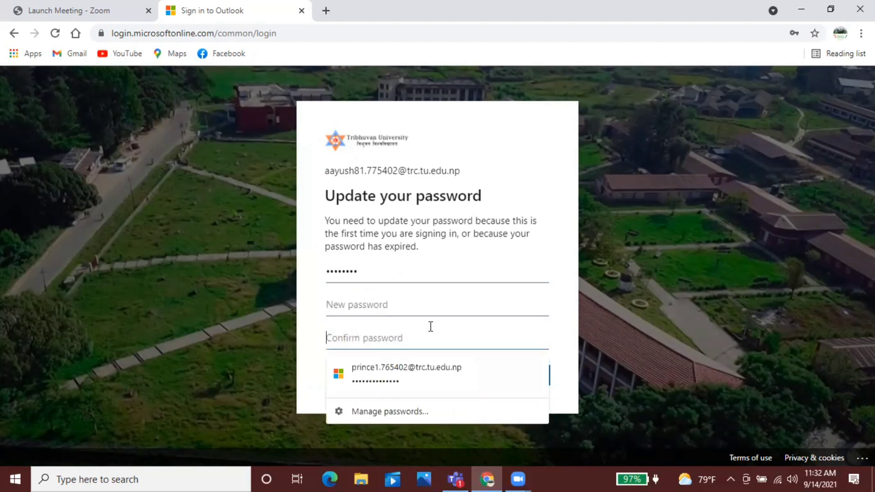
left_click(421, 306)
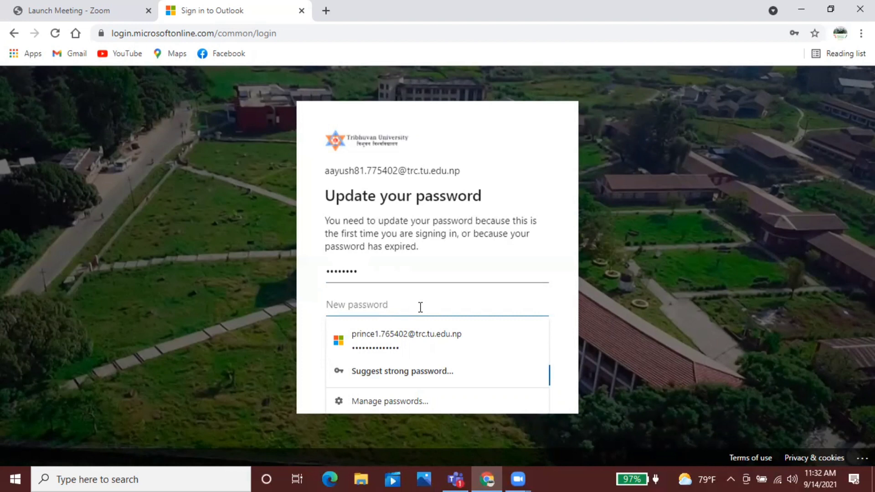
key("Caps_Lock")
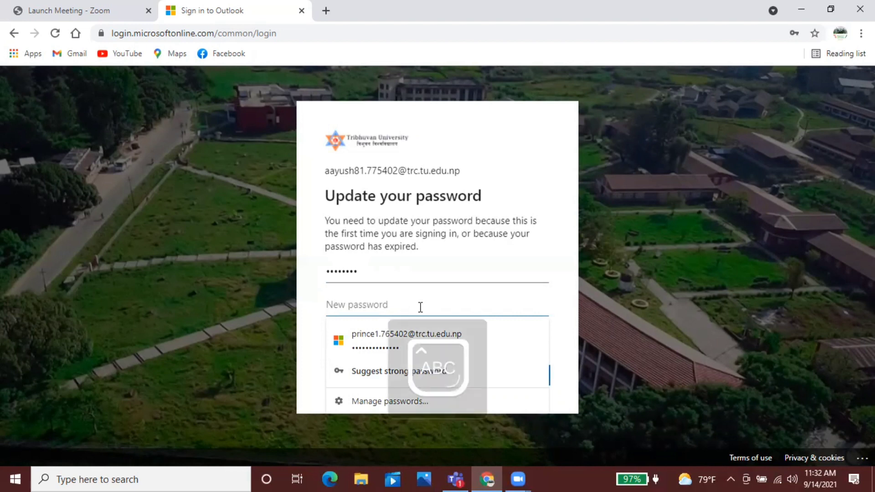
type("***")
key("Caps_Lock")
type("**")
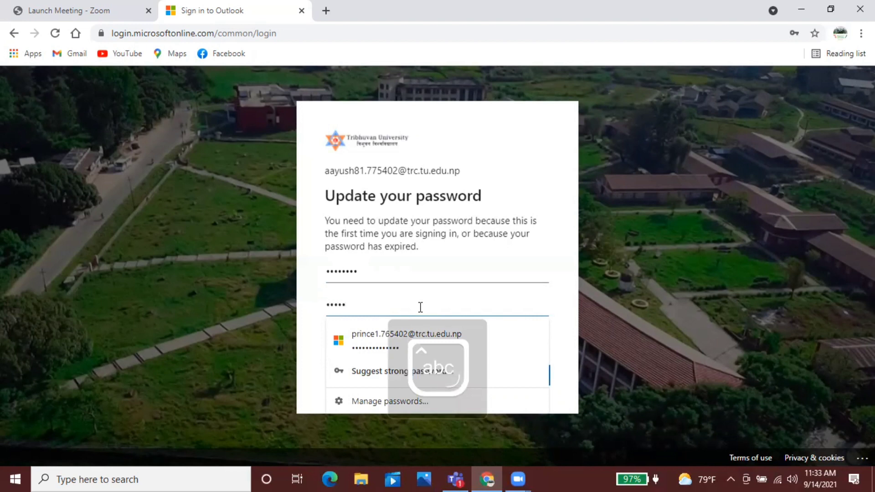
type("**")
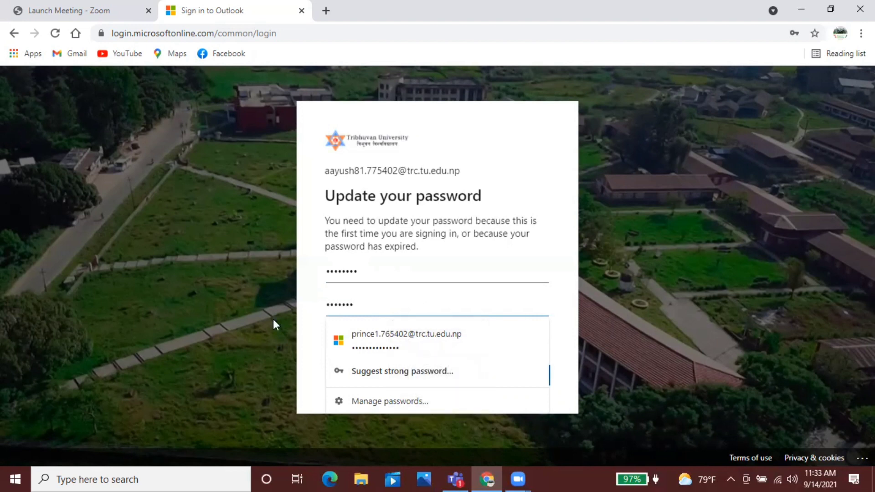
key("Tab")
Step: Retype the new password in the Confirm password field
left_click(355, 333)
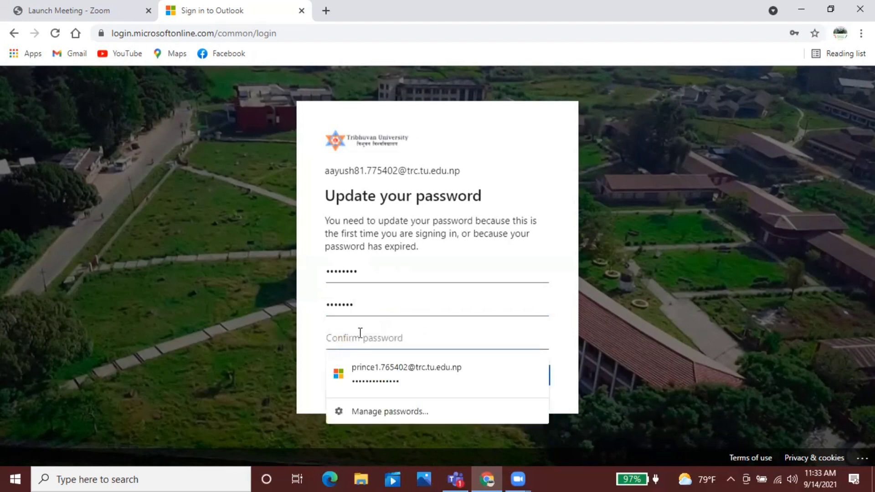
key("Caps_Lock")
type("*")
key("Caps_Lock")
key("Caps_Lock")
type("*")
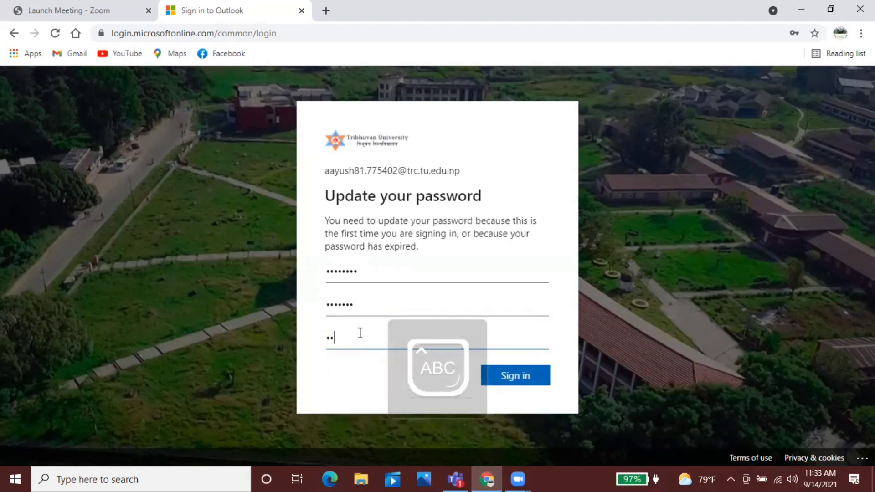
type("*")
key("Caps_Lock")
type("****")
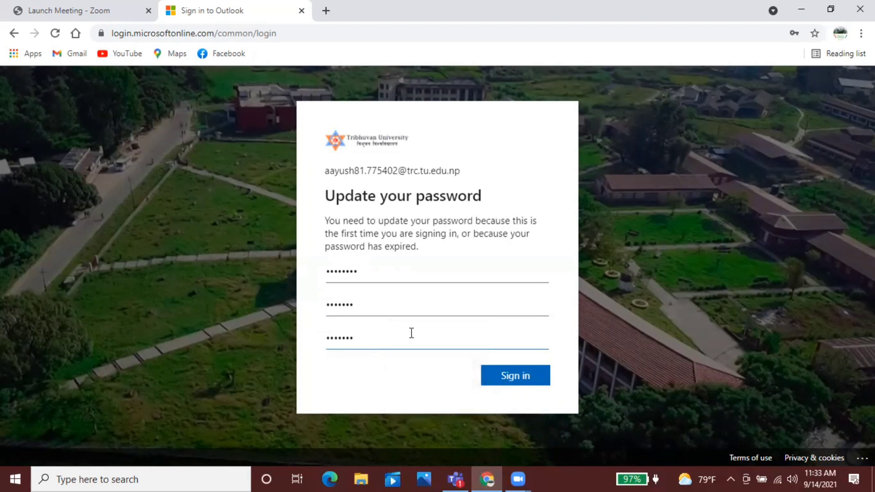
Step: Submit the password change, then clear the rejected new and confirm password entries
left_click(509, 386)
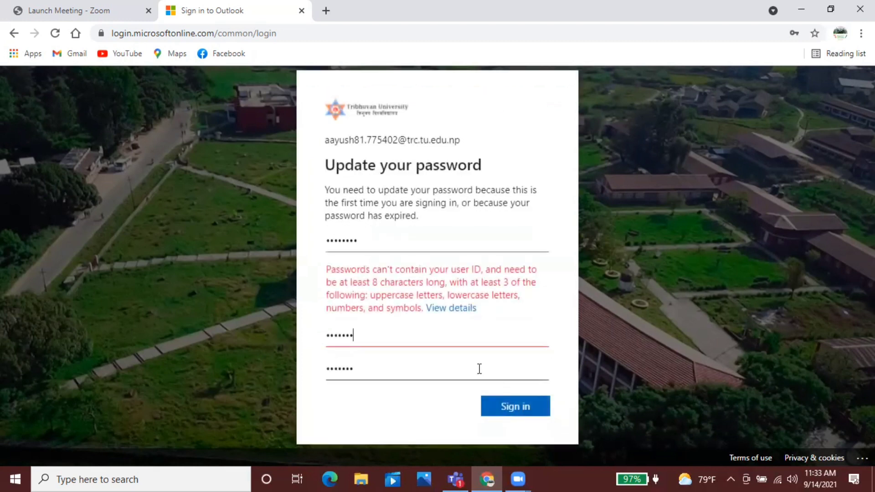
left_click(378, 333)
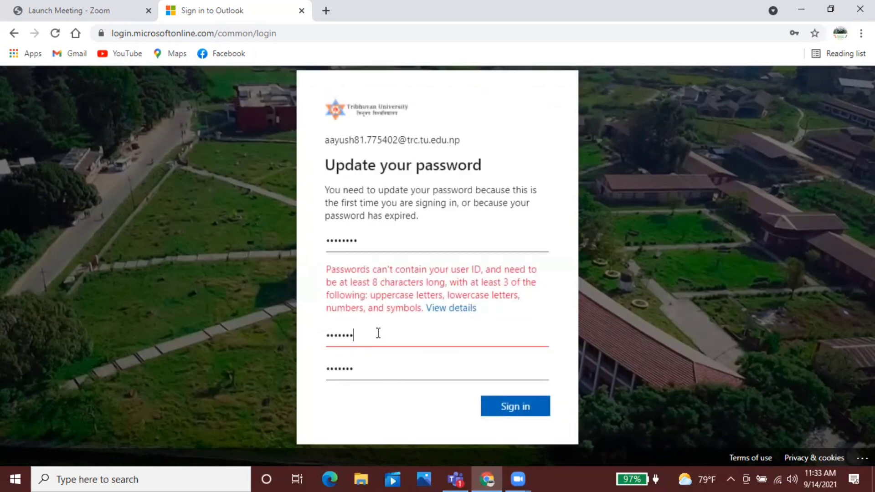
key("BackSpace")
key("BackSpace")
key("BackSpace")
key("BackSpace")
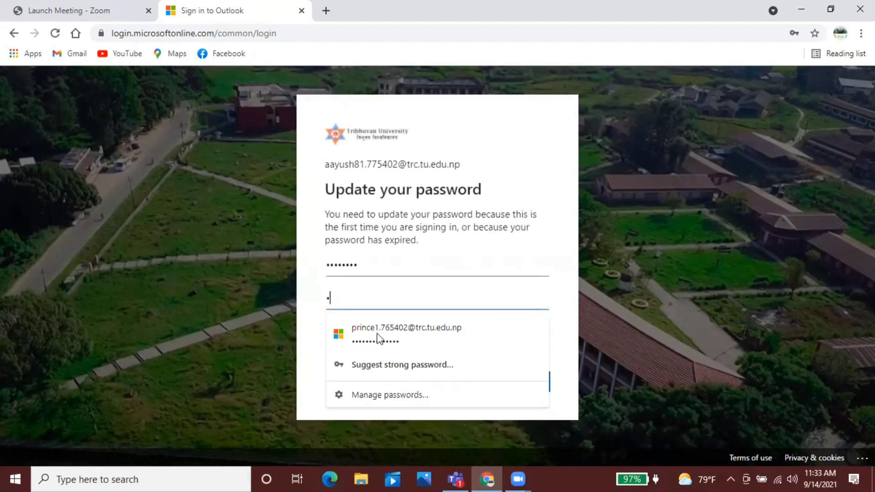
key("BackSpace")
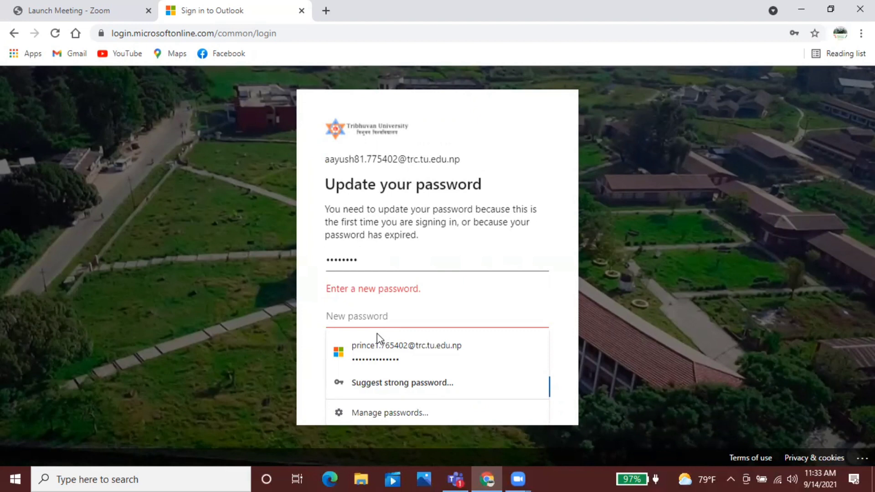
key("Caps_Lock")
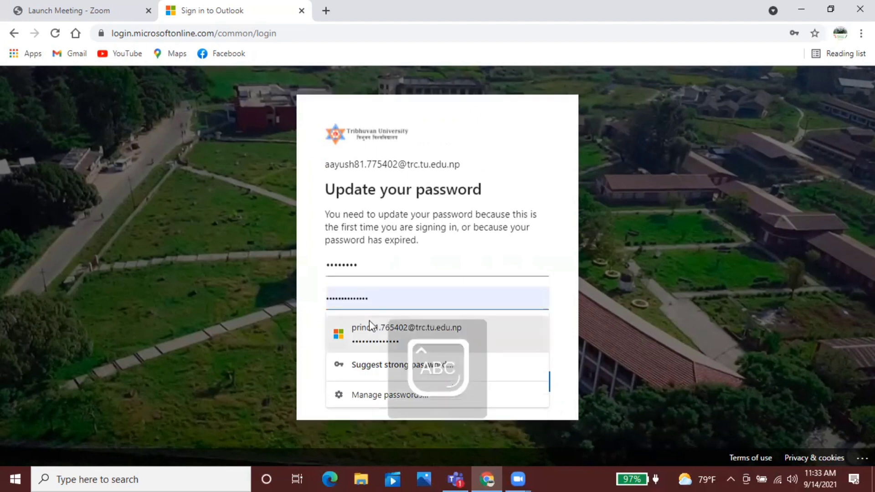
type("A")
left_click(600, 346)
left_click(370, 292)
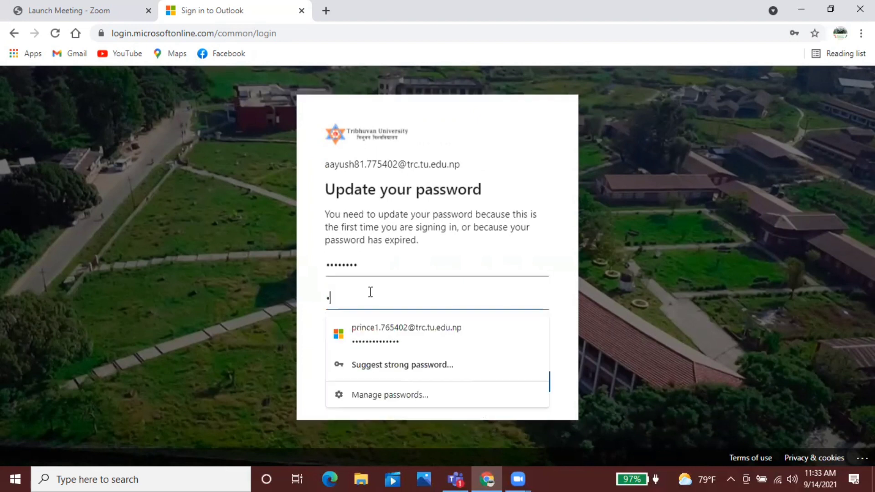
key("BackSpace")
left_click(320, 384)
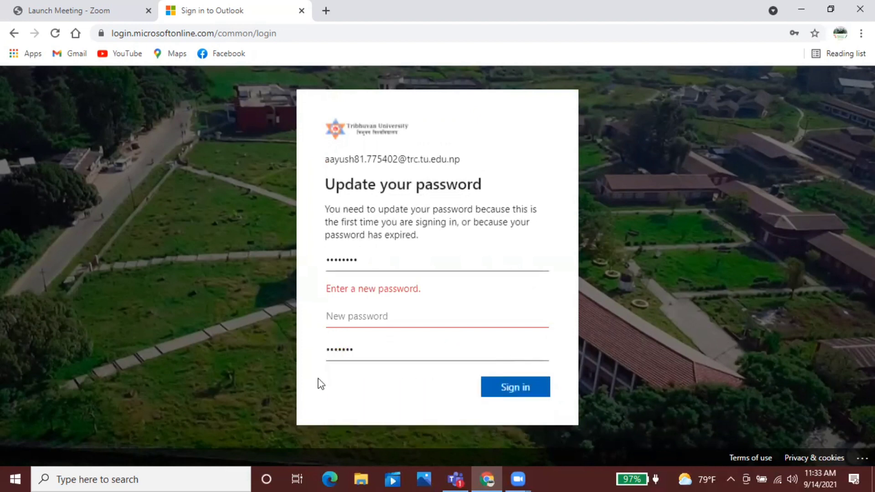
left_click_drag(351, 350, 285, 349)
key("BackSpace")
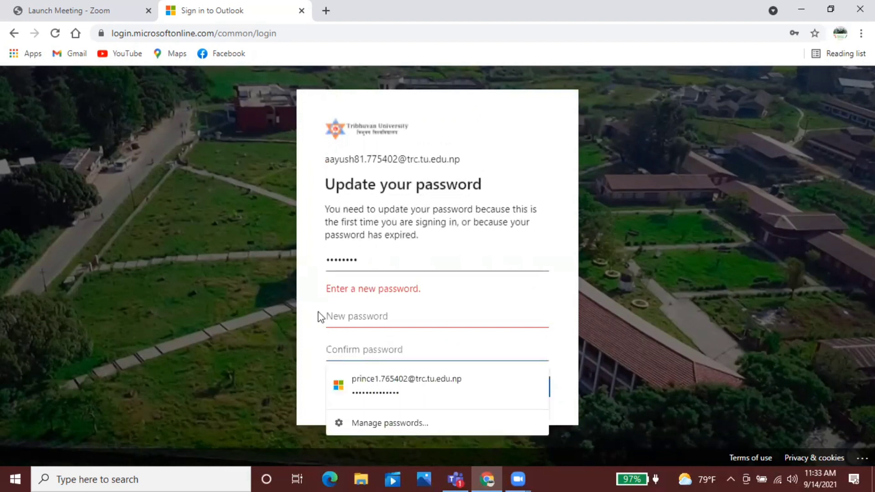
Step: Retype the new password manually, replacing the autofilled suggestion
left_click(332, 316)
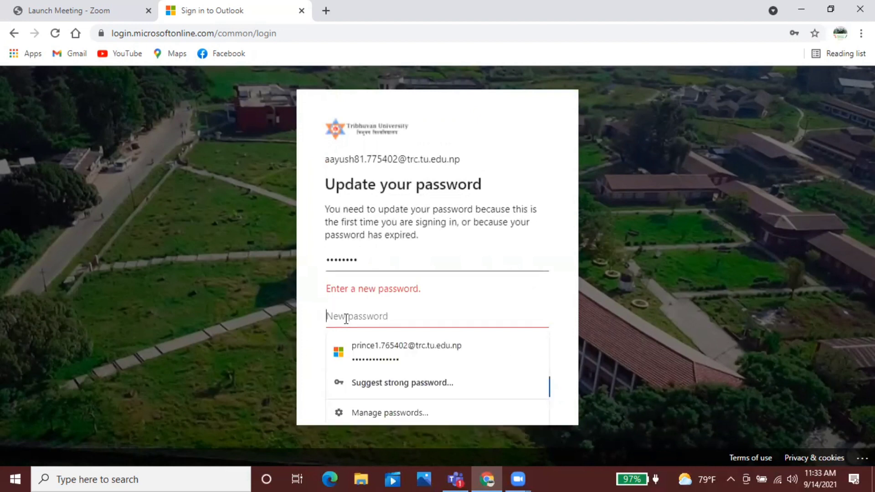
key("Down")
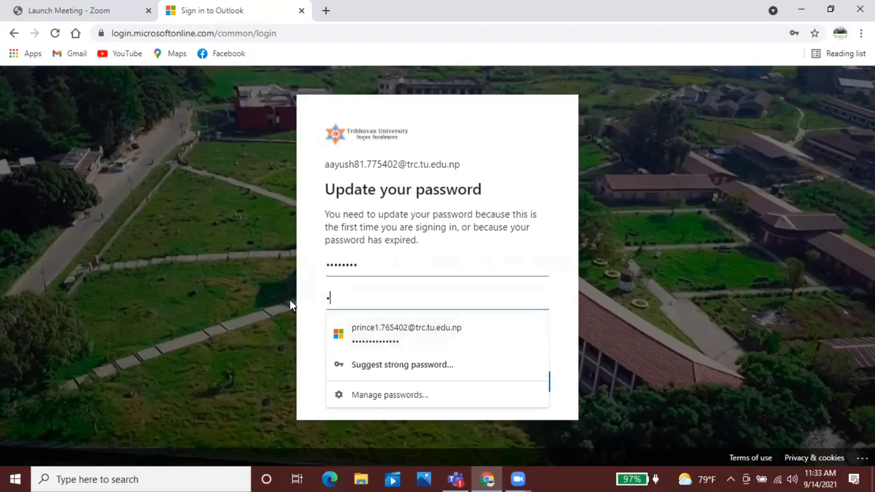
key("BackSpace")
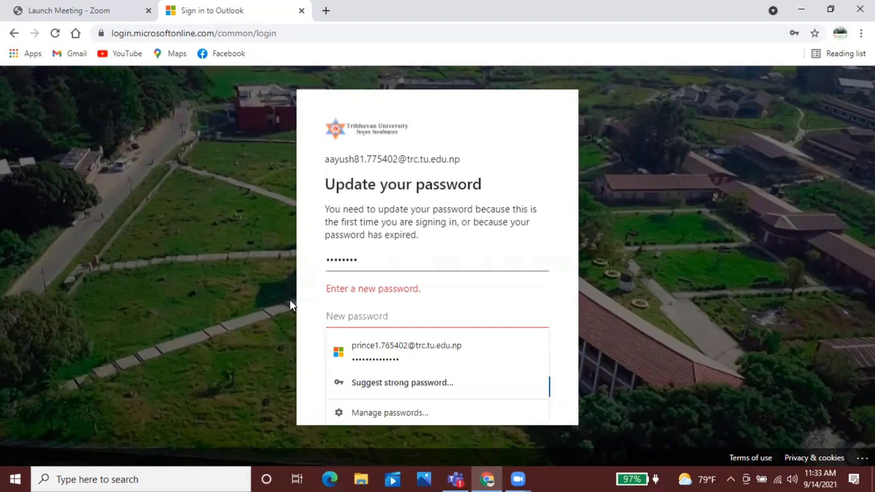
type("••••")
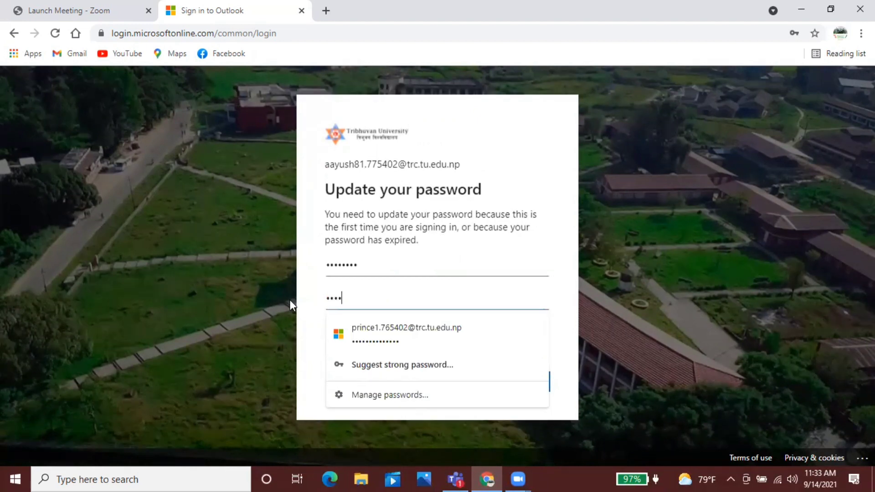
type("•")
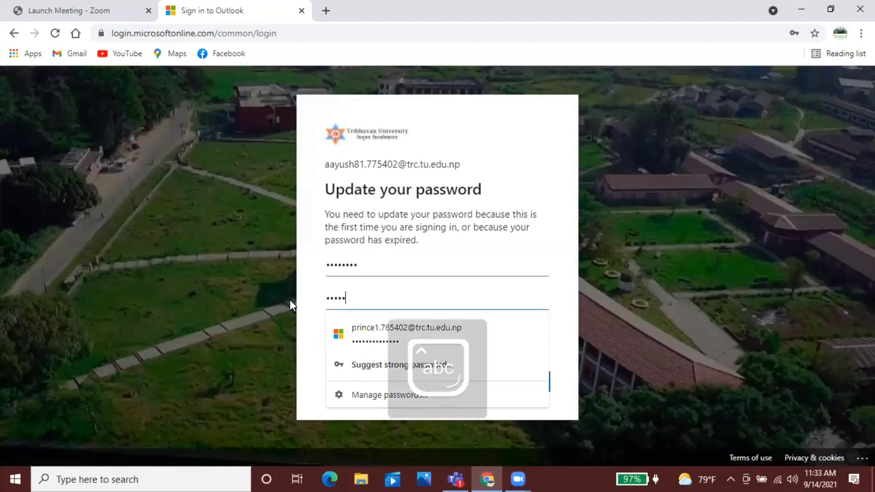
type("•••")
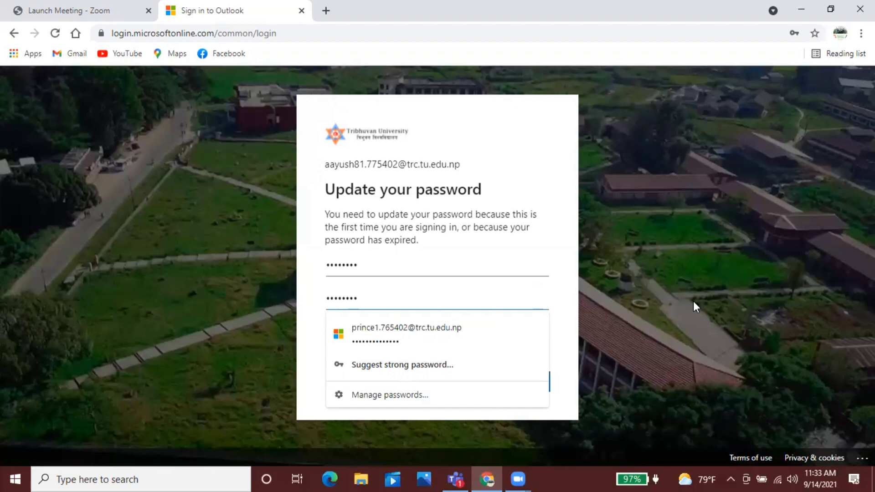
type("••")
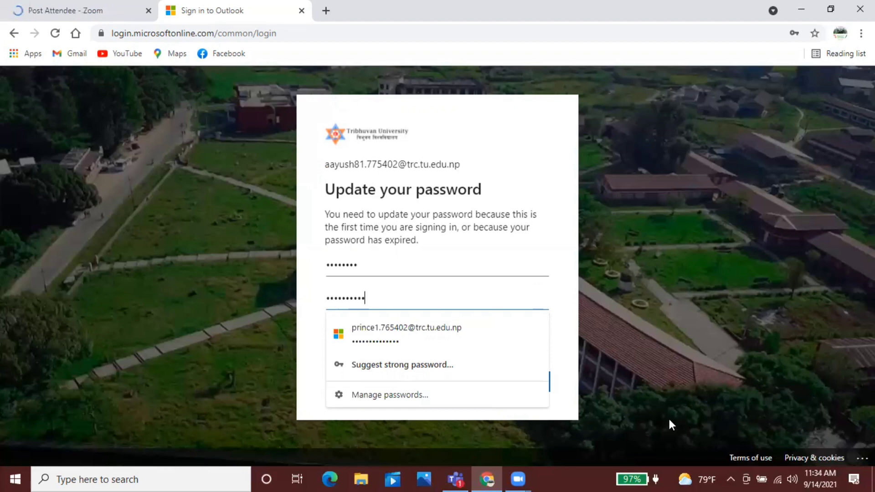
key("Return")
Step: Re-enter the password confirmation and submit the new password
left_click(402, 344)
key("Caps_Lock")
type("••")
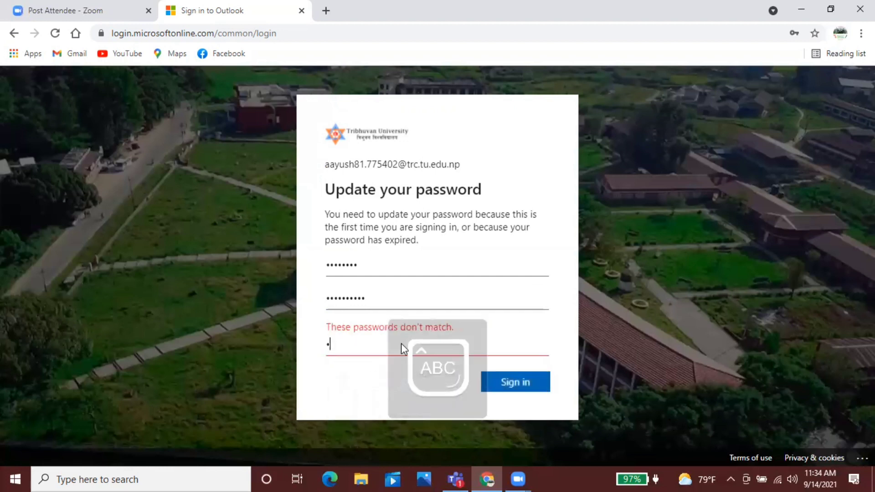
type("••")
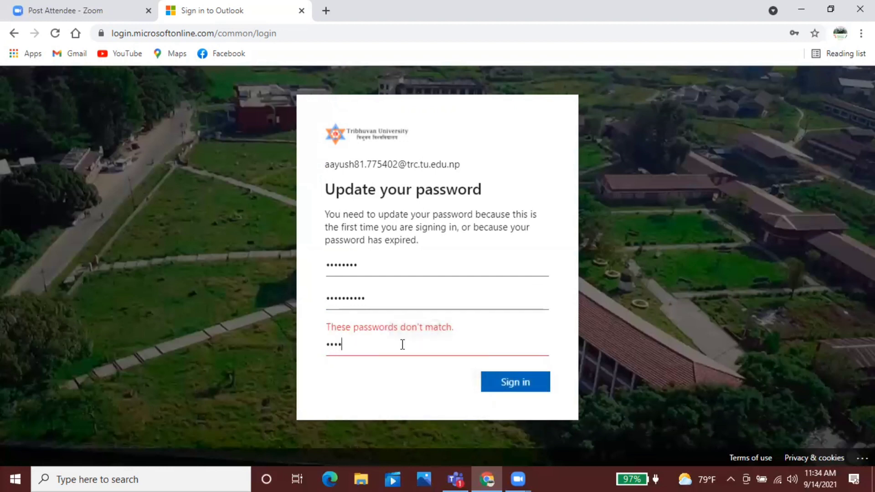
key("Caps_Lock")
type("•••")
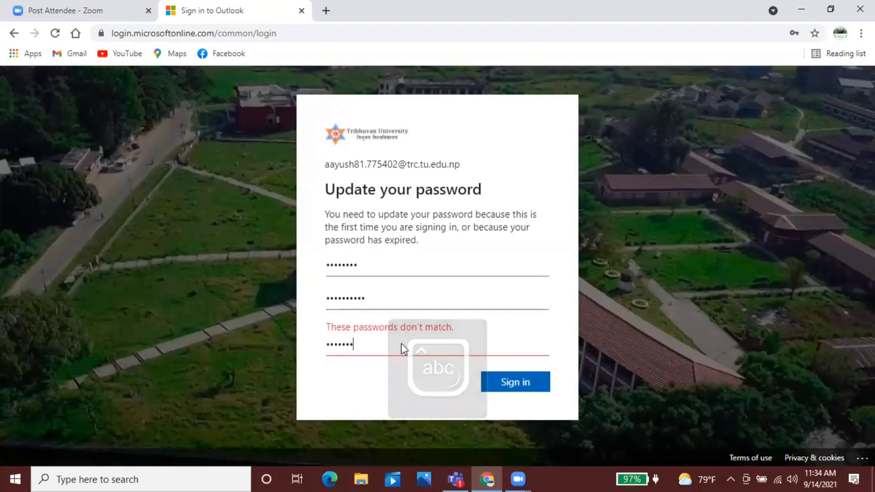
type("•")
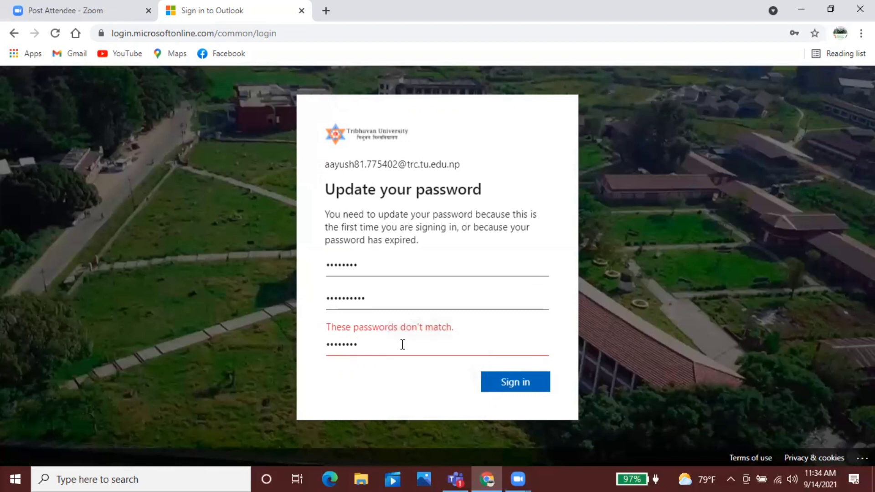
type("••")
left_click(523, 375)
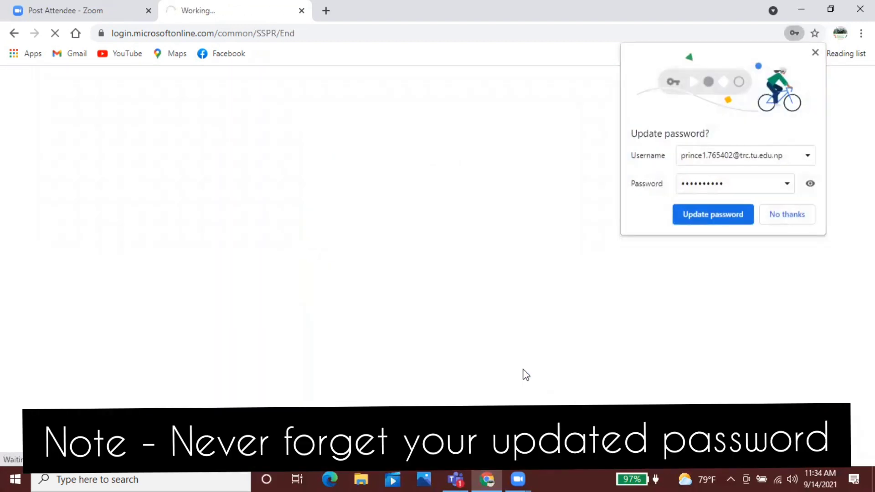
Step: Update Chrome's saved password and choose the university account to continue into Outlook
left_click(740, 217)
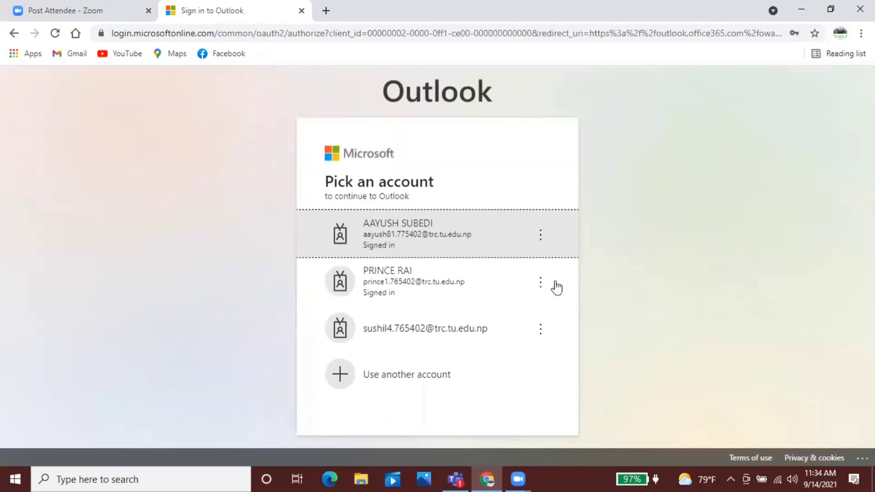
left_click(405, 246)
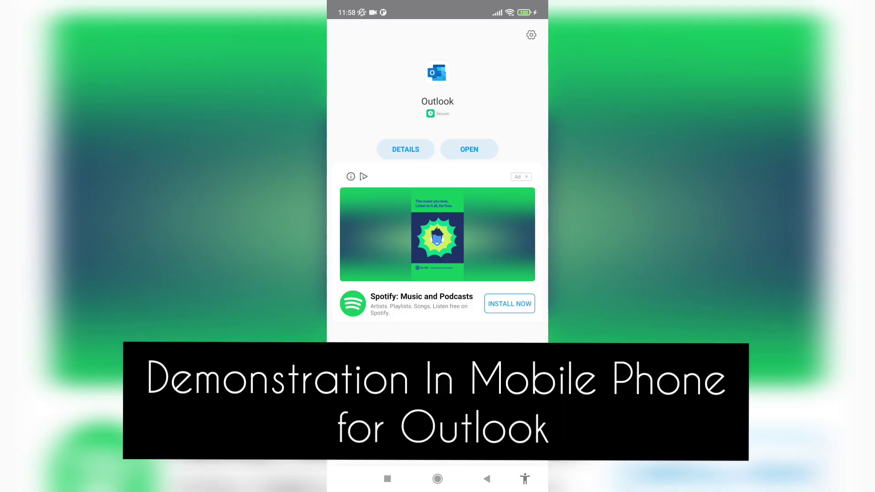
Step: Launch the Outlook phone app and add the university email account via the suggested address
left_click(468, 149)
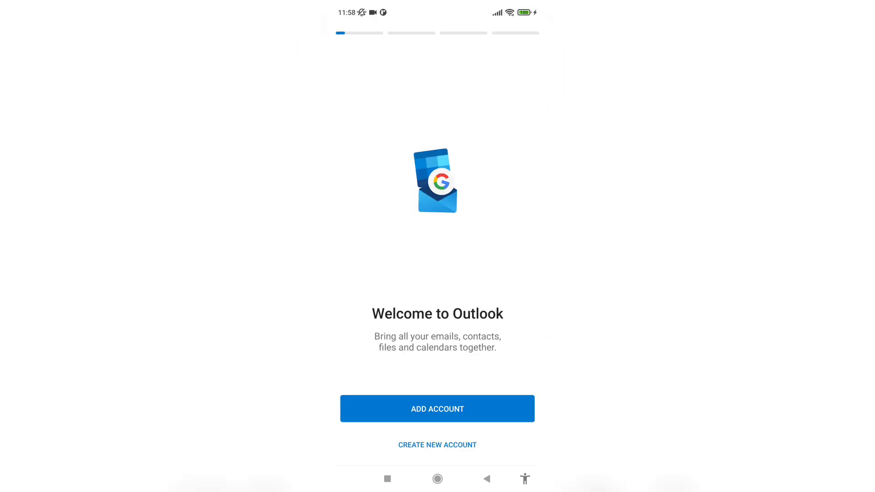
left_click(437, 409)
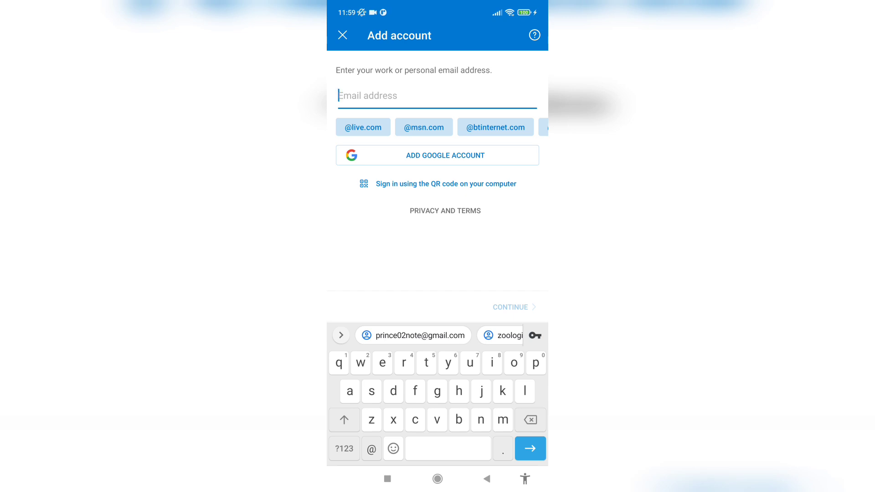
type("aay")
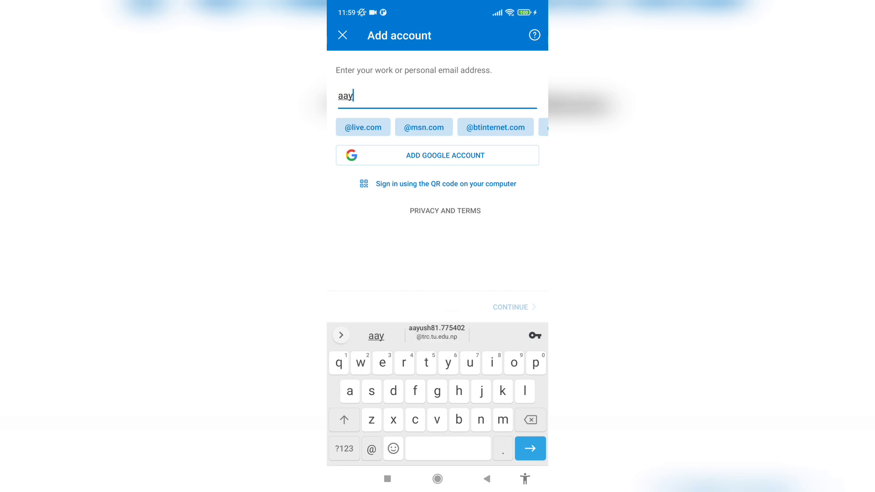
type("ush")
left_click(436, 332)
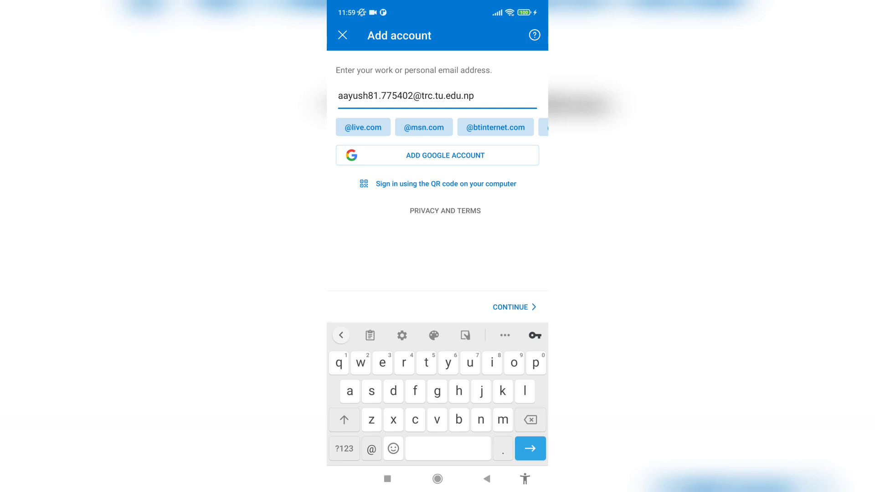
key("Return")
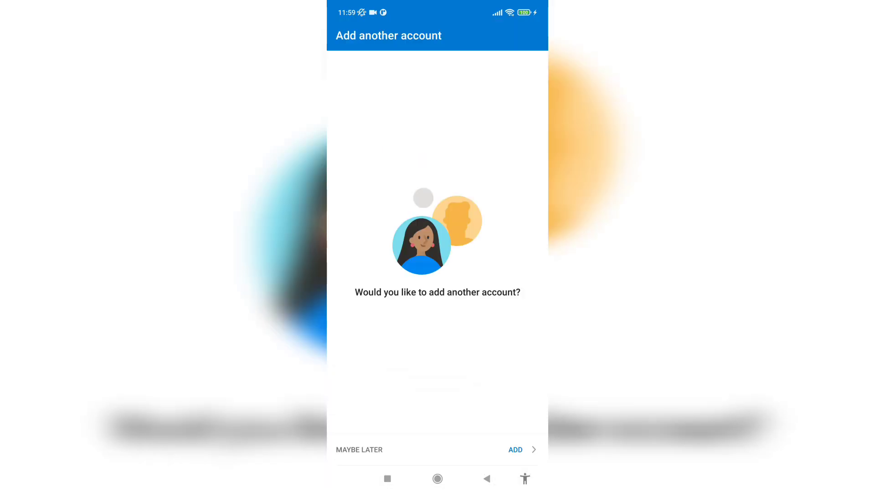
Step: Skip adding another account and look through the Calendar and Search views
left_click(359, 450)
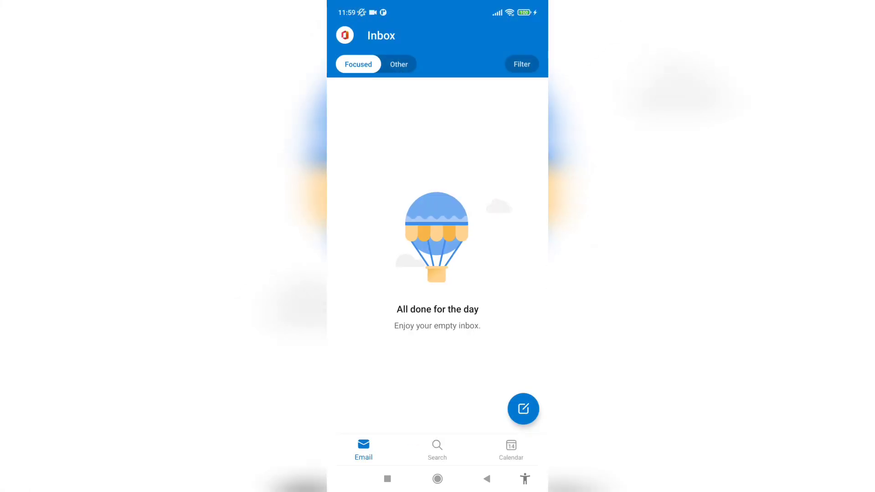
left_click(511, 450)
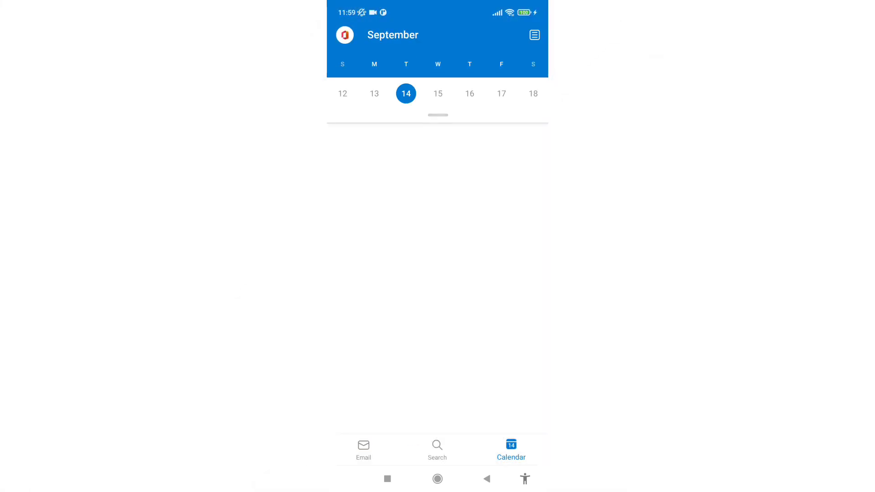
scroll(438, 273, "down", 4)
scroll(437, 273, "up", 9)
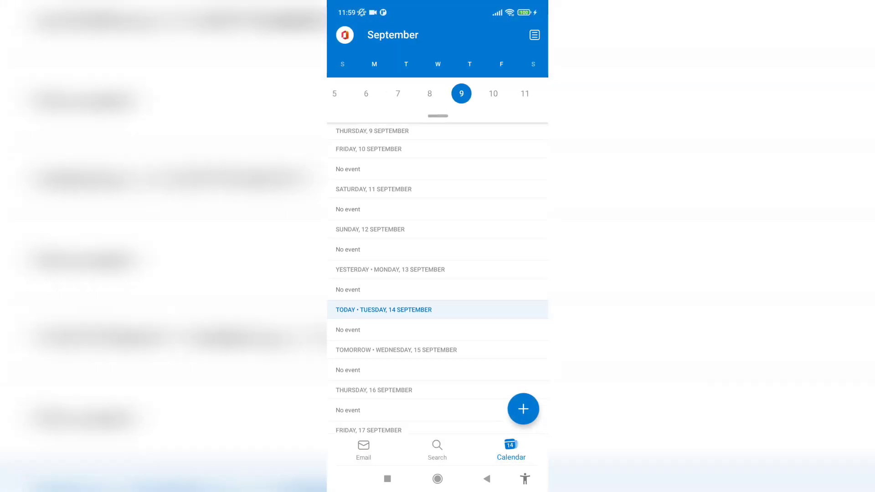
scroll(438, 273, "down", 5)
left_click(437, 449)
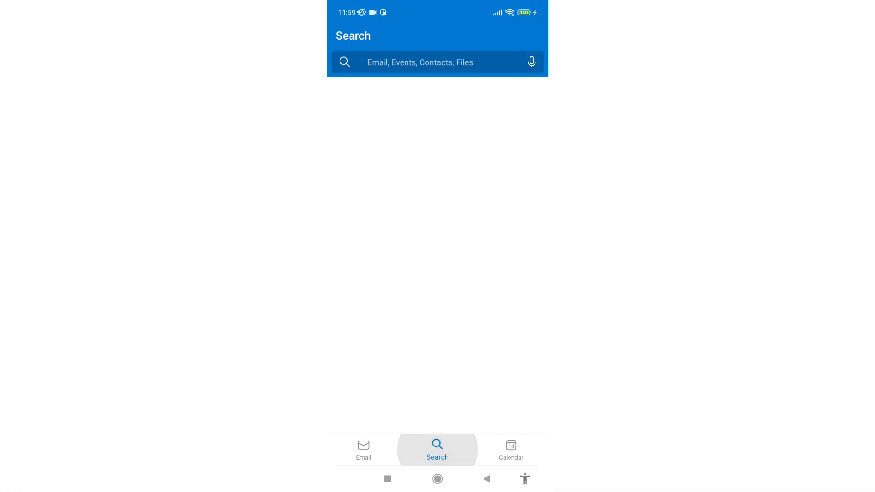
left_click(363, 449)
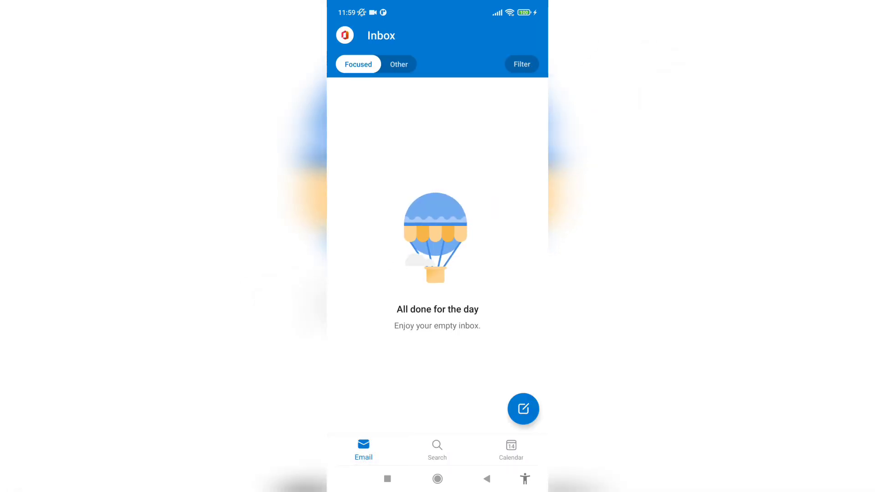
Step: Check the Inbox, Sent and Drafts folders, then return to the phone's home screen
left_click(345, 35)
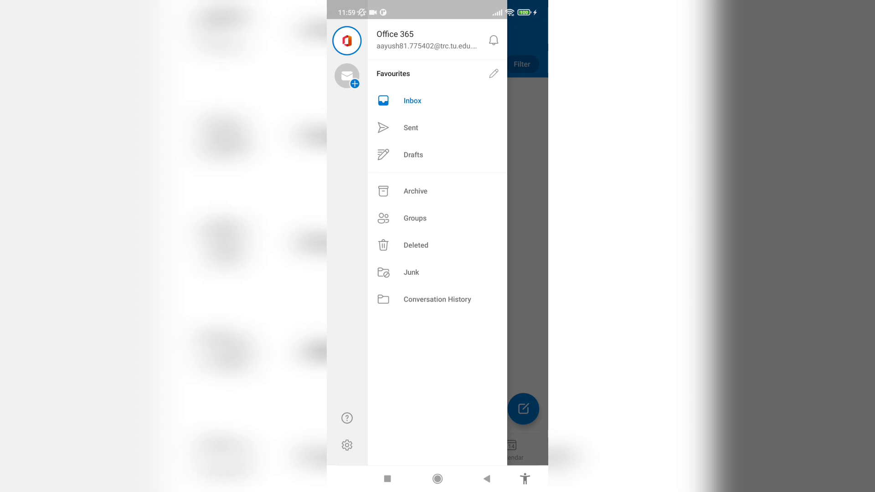
left_click(527, 228)
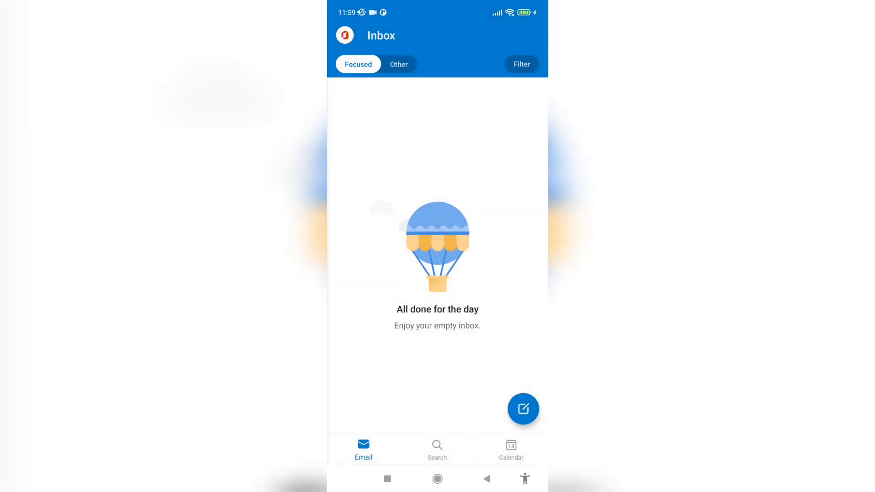
left_click(344, 35)
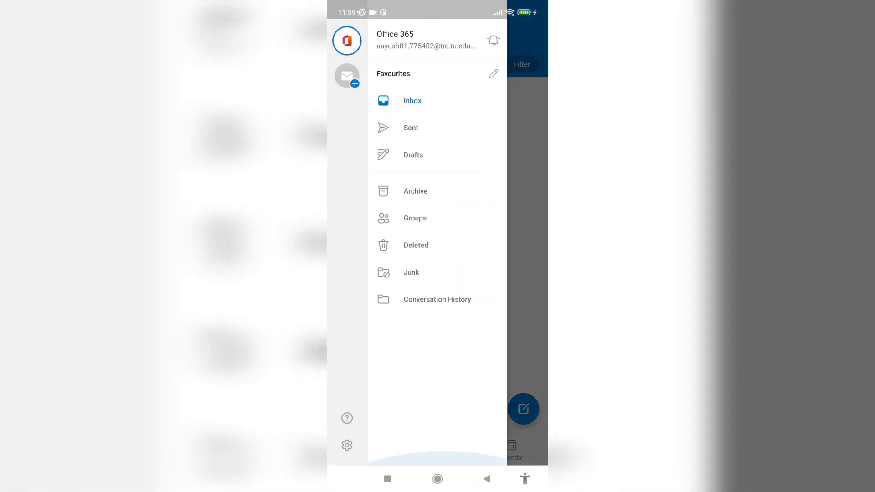
left_click(403, 128)
left_click(344, 35)
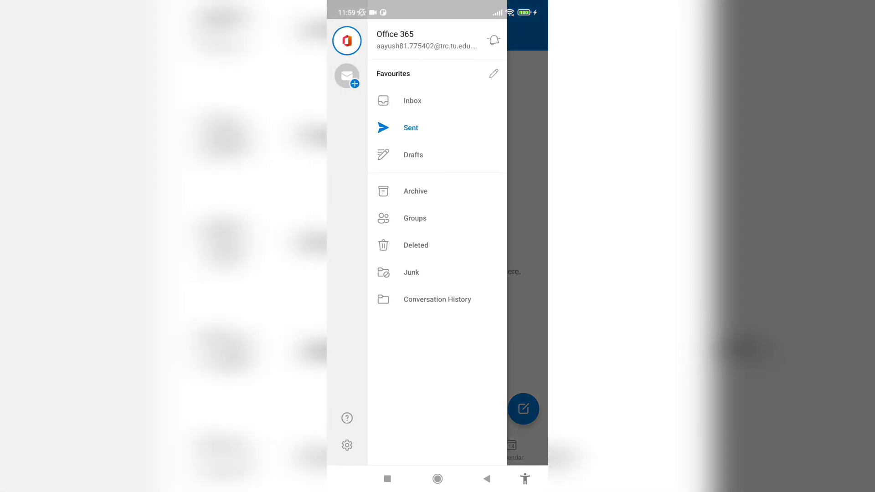
left_click(410, 155)
left_click(437, 479)
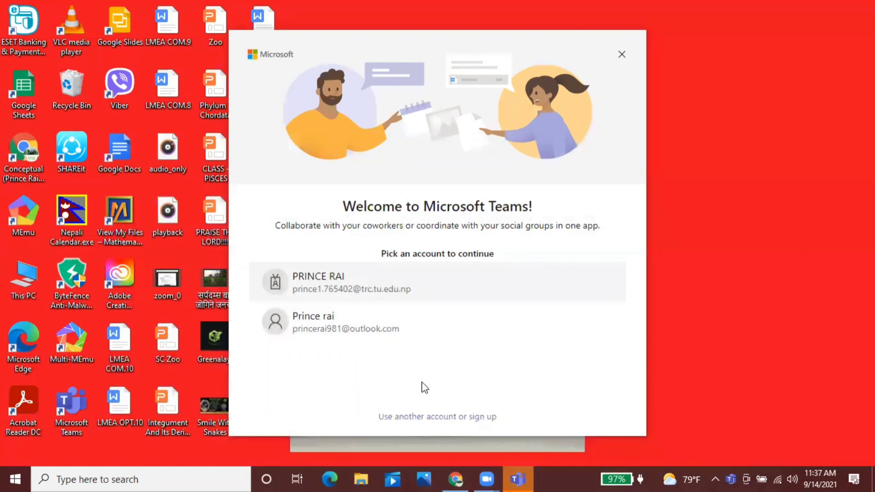
Step: Choose another account in the Teams welcome dialog and submit the university e-mail address
left_click(421, 417)
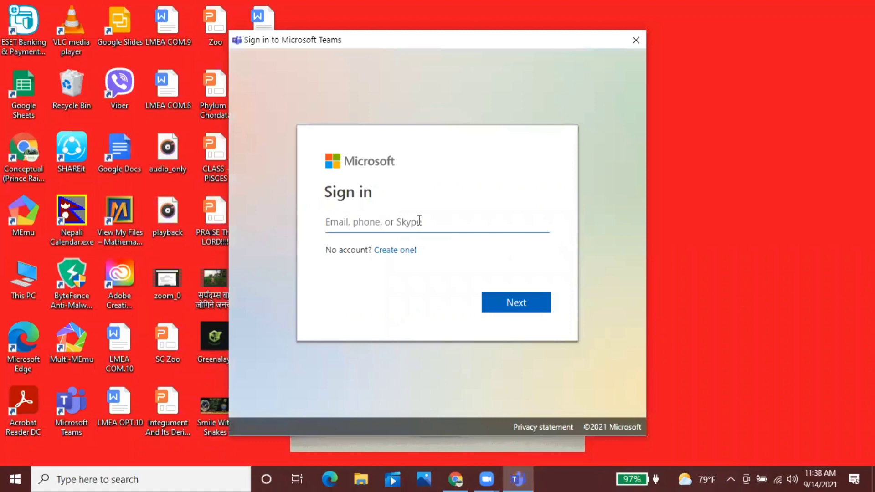
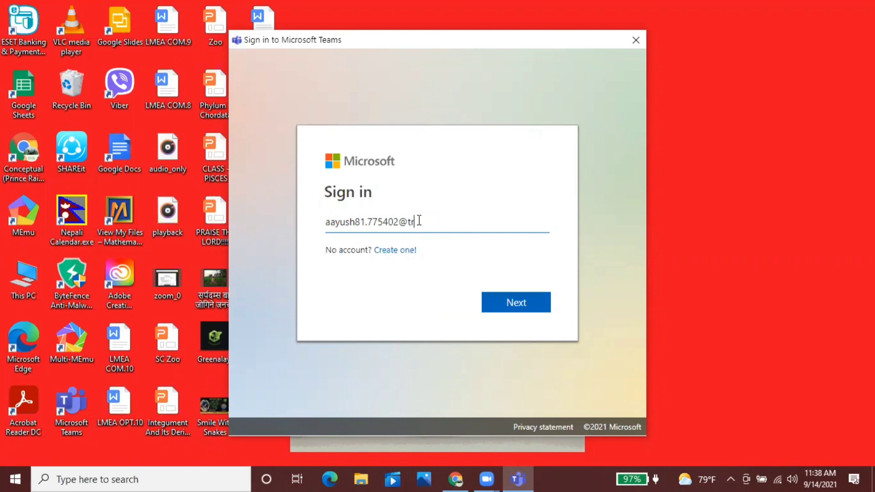
left_click(495, 306)
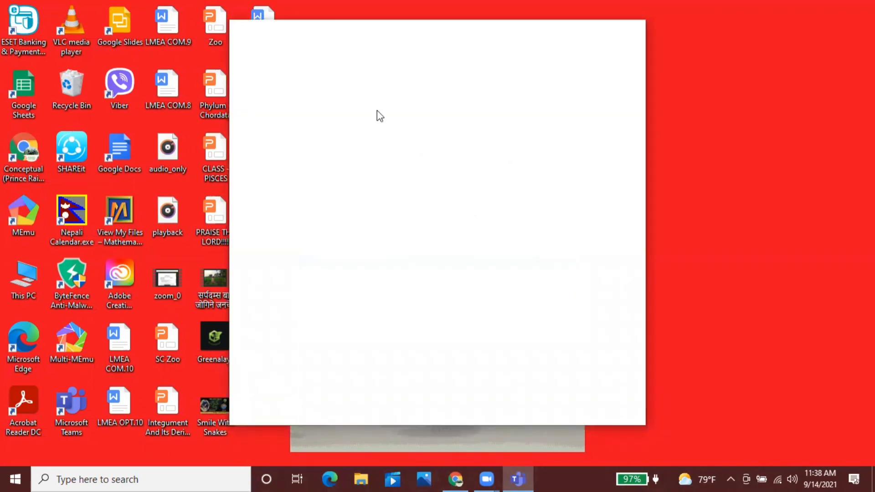
Step: Bring the Teams sign-in window back to the front and sign in with the account password
left_click(463, 471)
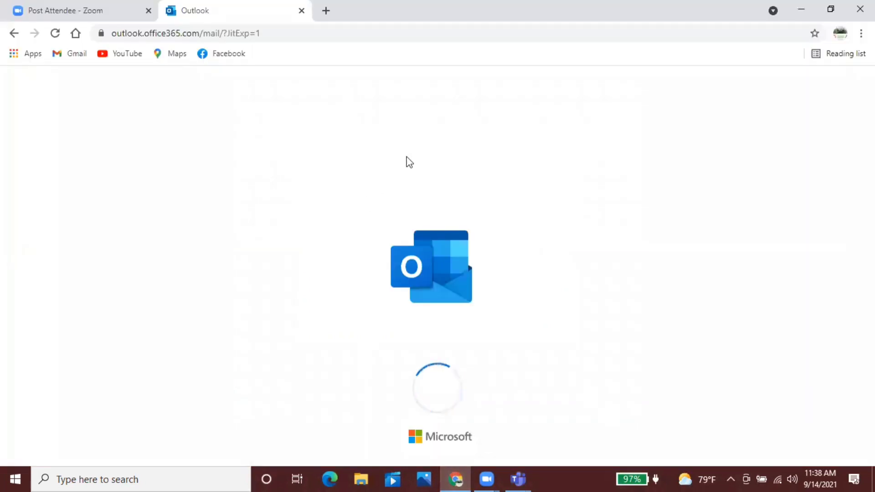
left_click(507, 476)
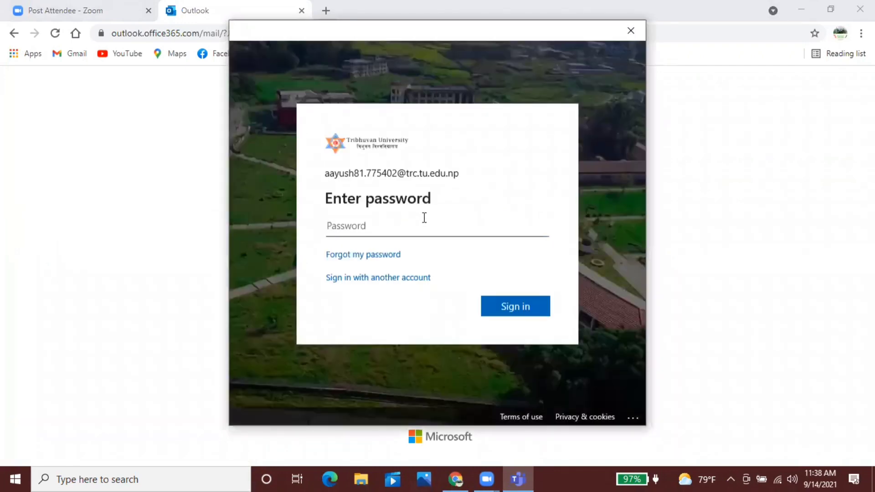
key("Caps_Lock")
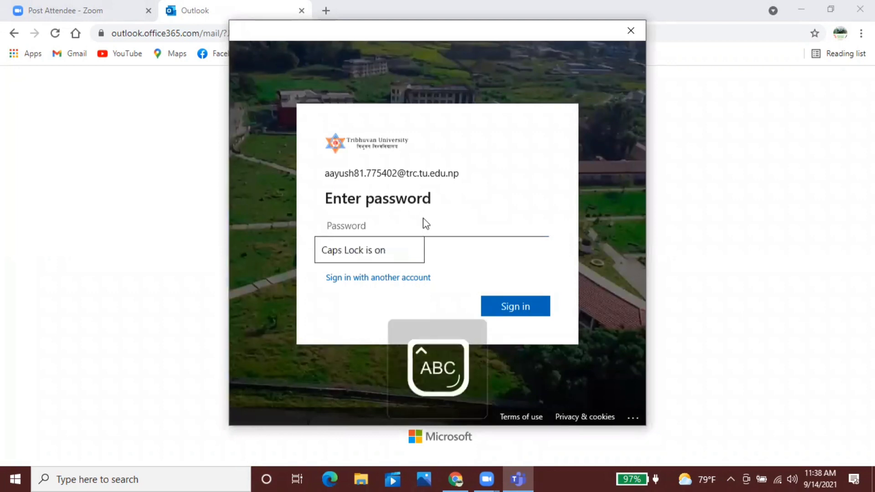
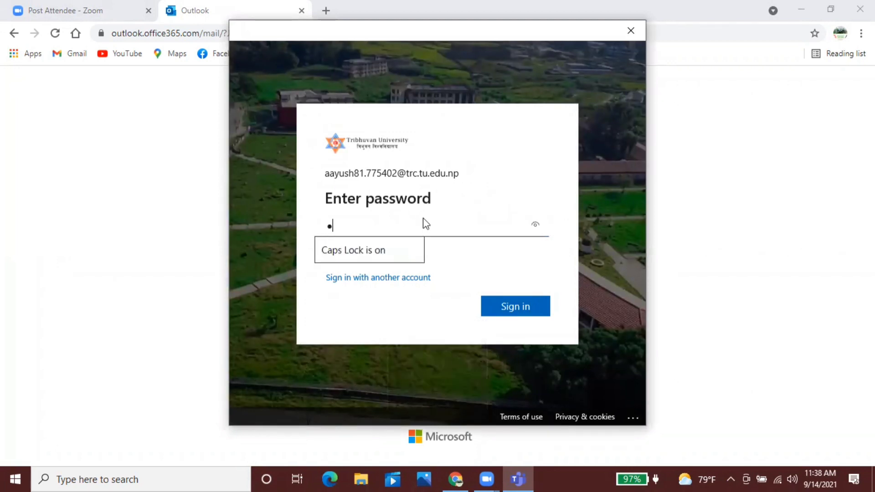
key("Caps_Lock")
key("Caps_Lock")
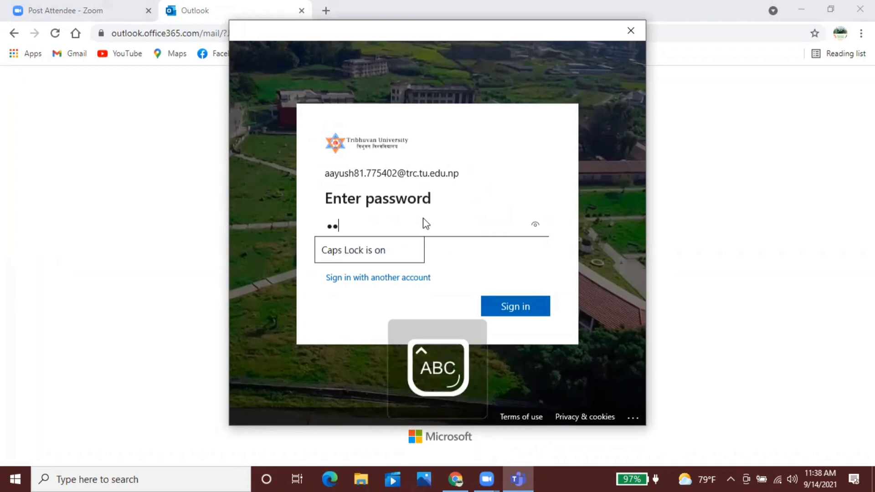
key("Caps_Lock")
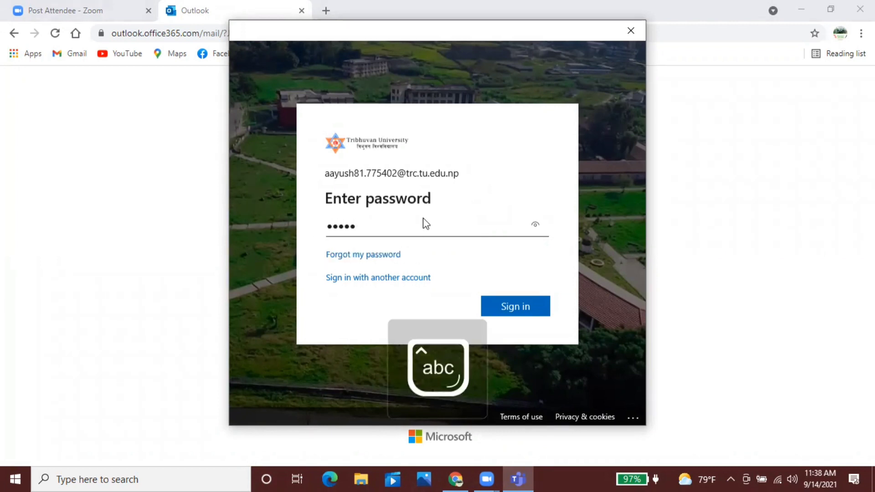
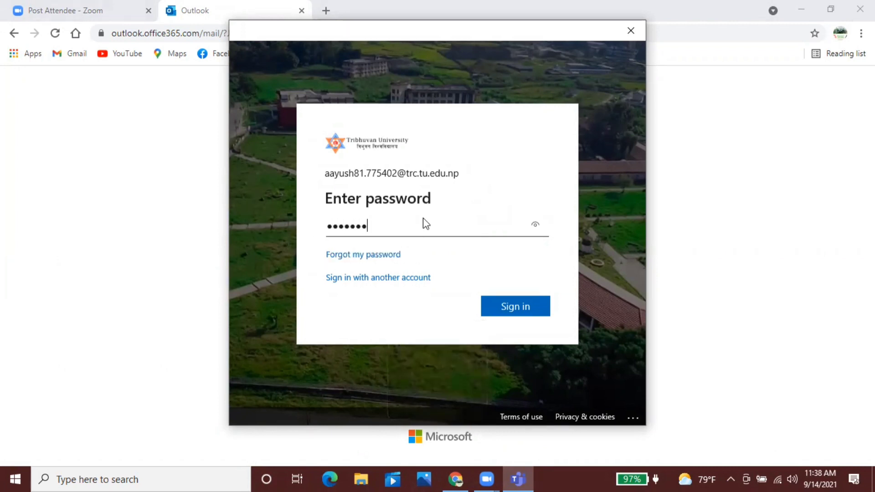
left_click(499, 307)
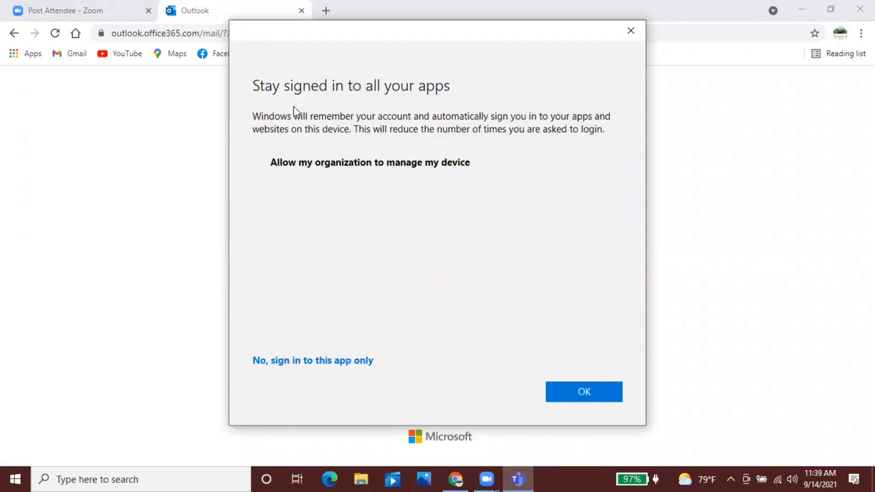
Step: Accept 'Stay signed in to all your apps' with OK, then confirm 'You're all set!' with Done
left_click(564, 397)
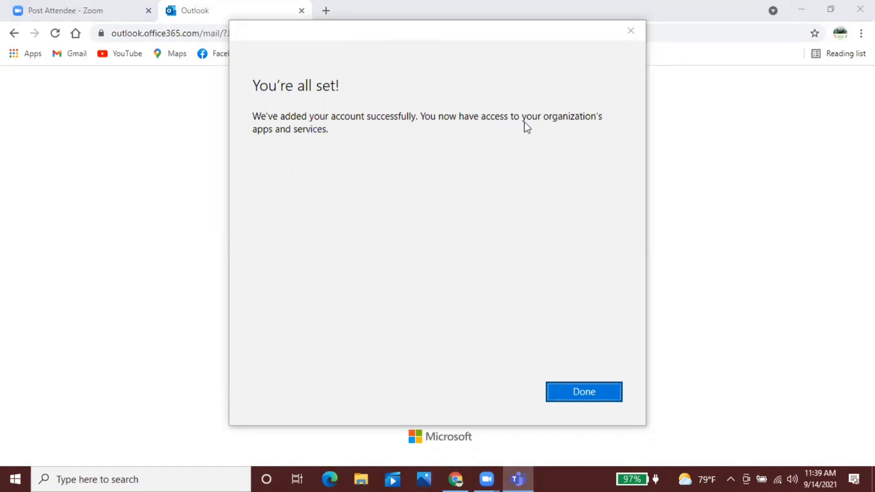
left_click(602, 389)
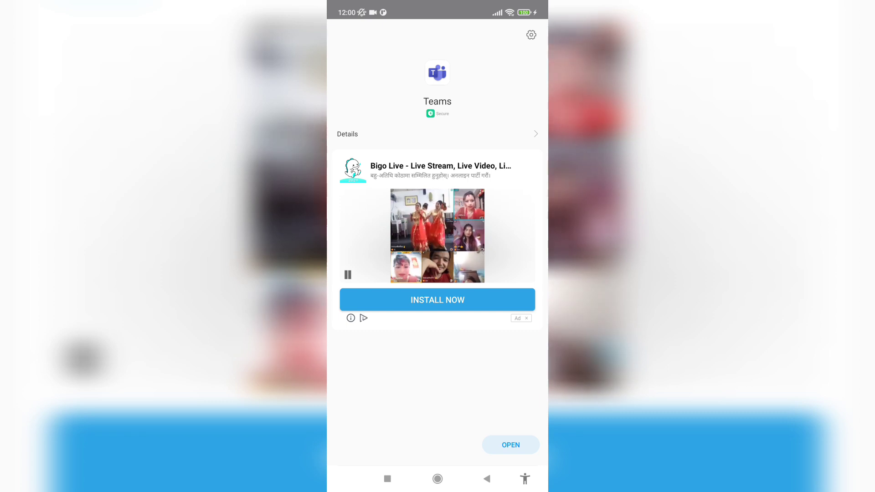
Step: Launch the Teams phone app and submit the university e-mail using the autofill suggestion
left_click(510, 444)
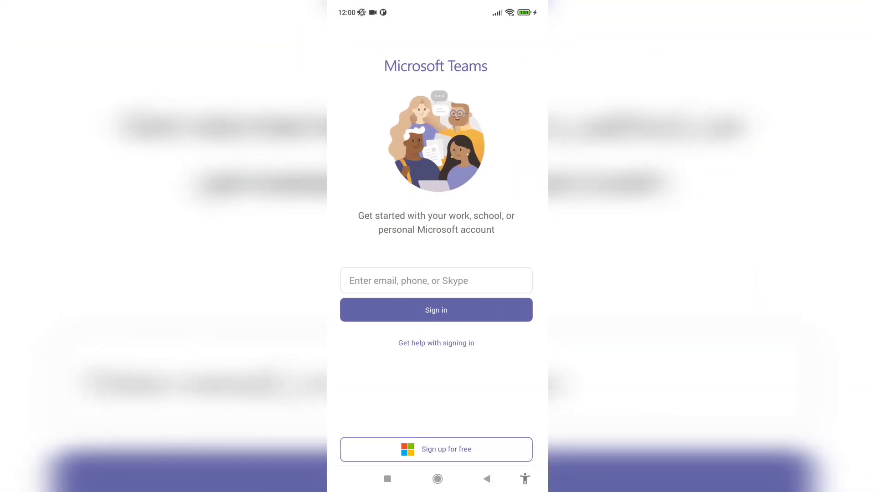
left_click(436, 281)
type("aayus")
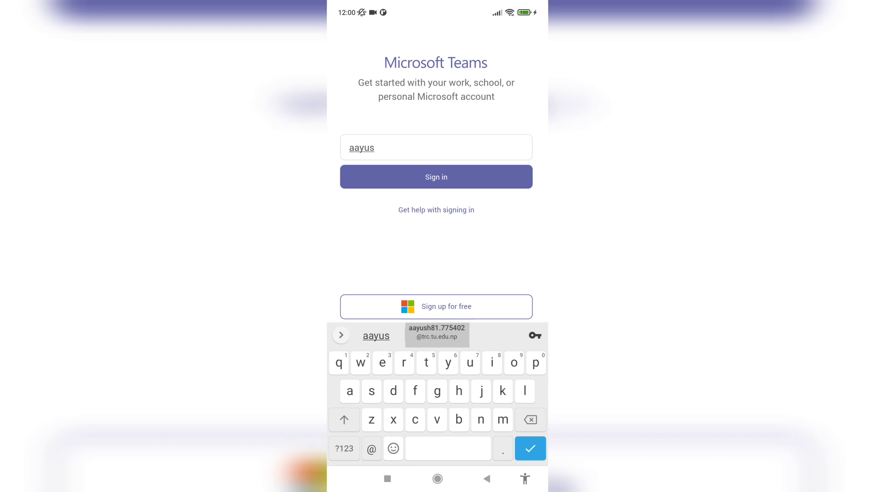
left_click(436, 332)
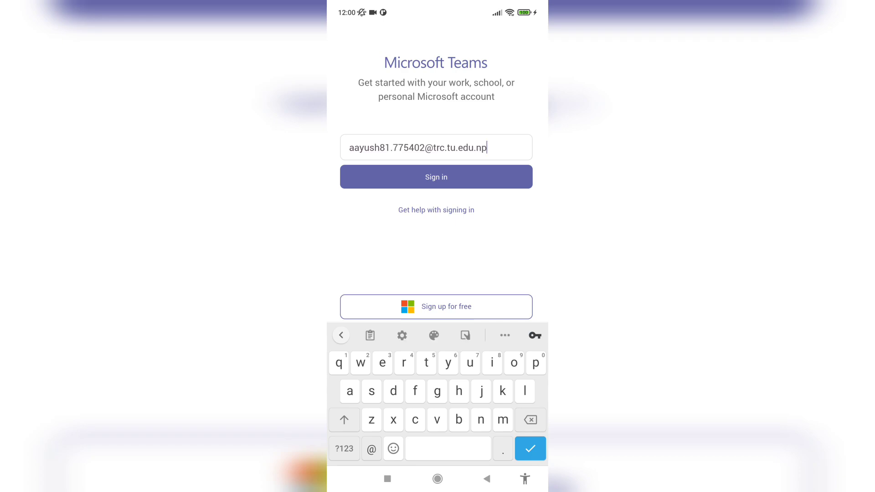
key("Return")
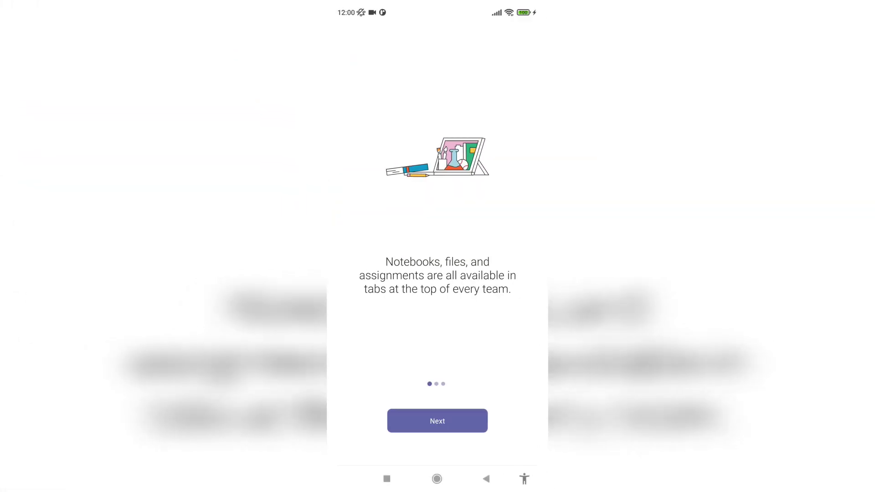
Step: Go through the Teams onboarding pages and acknowledge the privacy notice with Got it
left_click(438, 421)
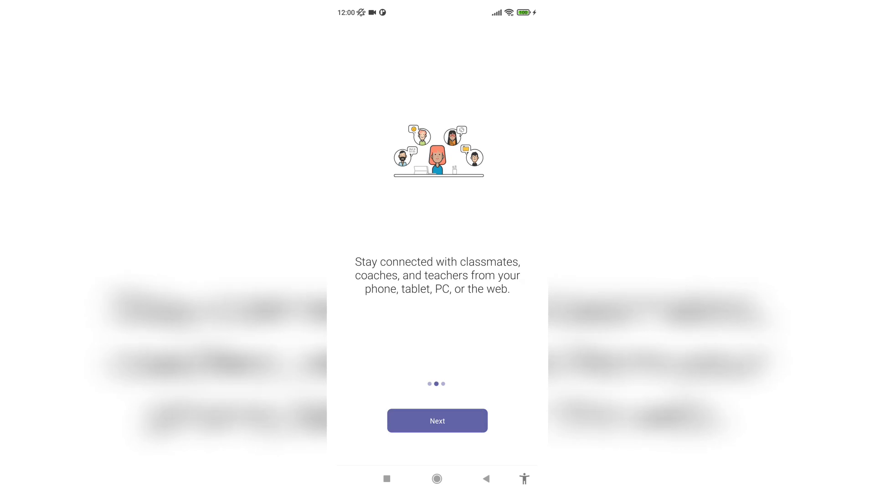
left_click(437, 420)
left_click(438, 421)
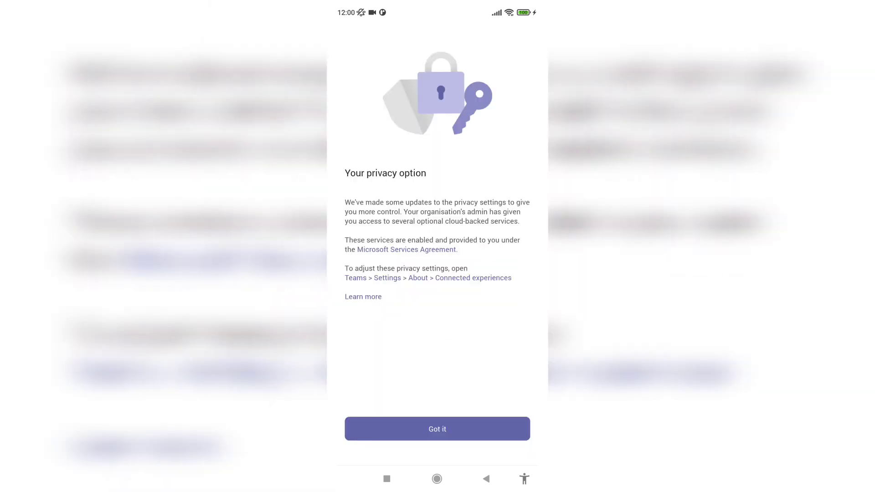
left_click(438, 429)
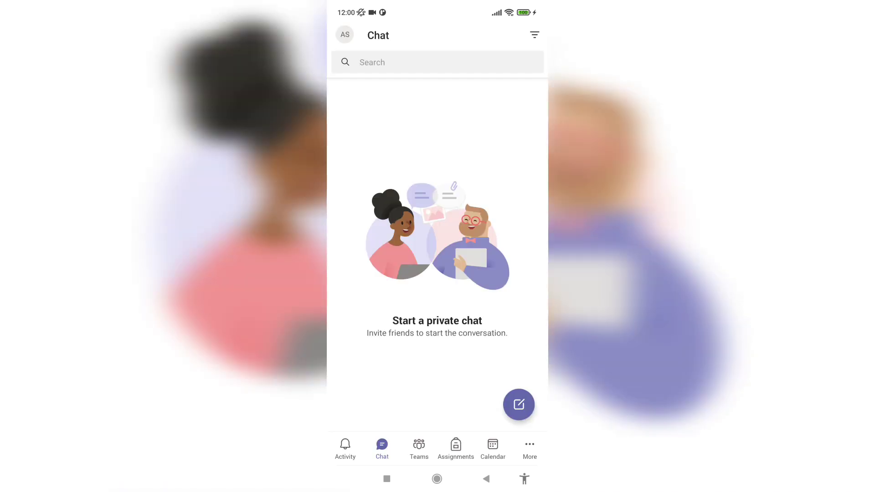
Step: Visit the Teams, Assignments, Calendar and Activity tabs, then open and close the profile drawer
left_click(419, 448)
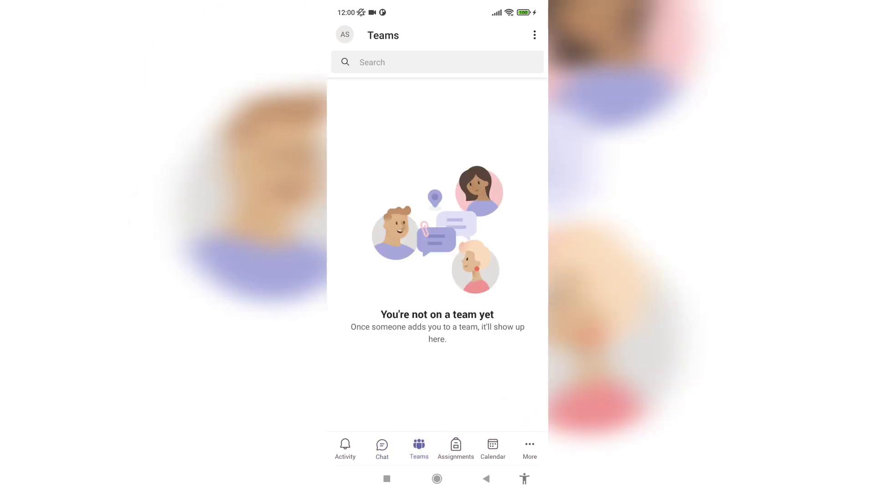
left_click(456, 448)
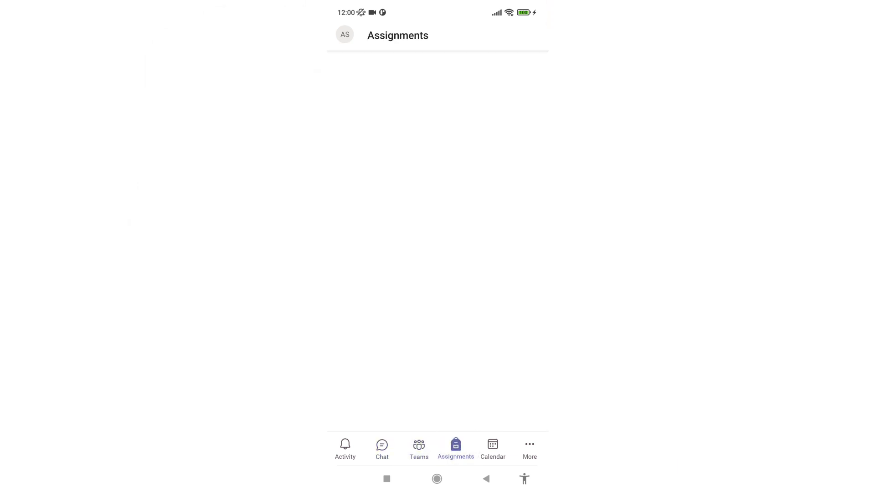
left_click(492, 447)
left_click(345, 448)
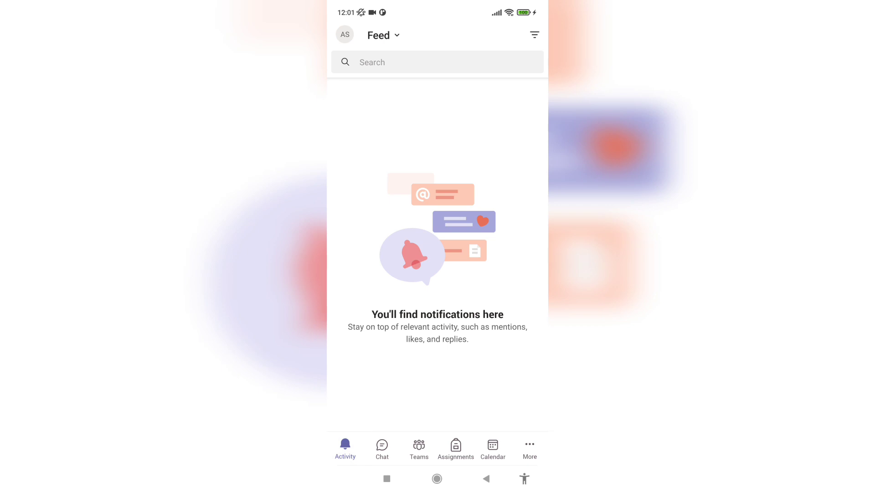
left_click(345, 34)
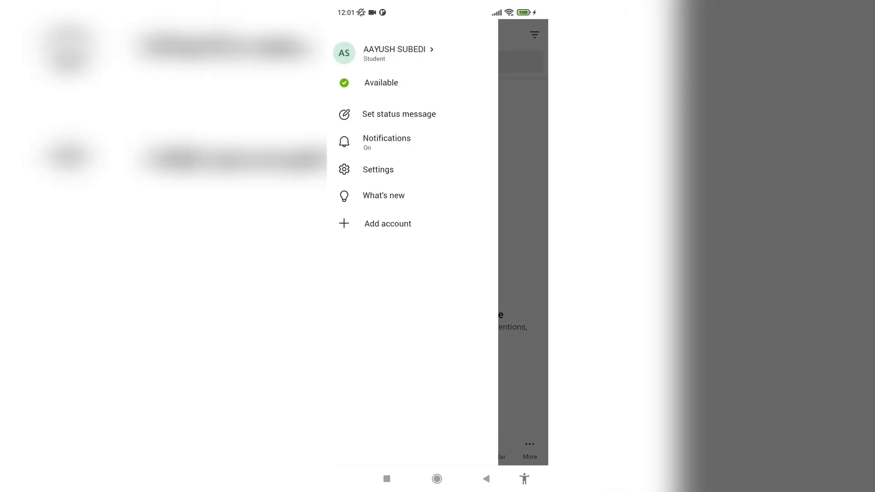
left_click(523, 246)
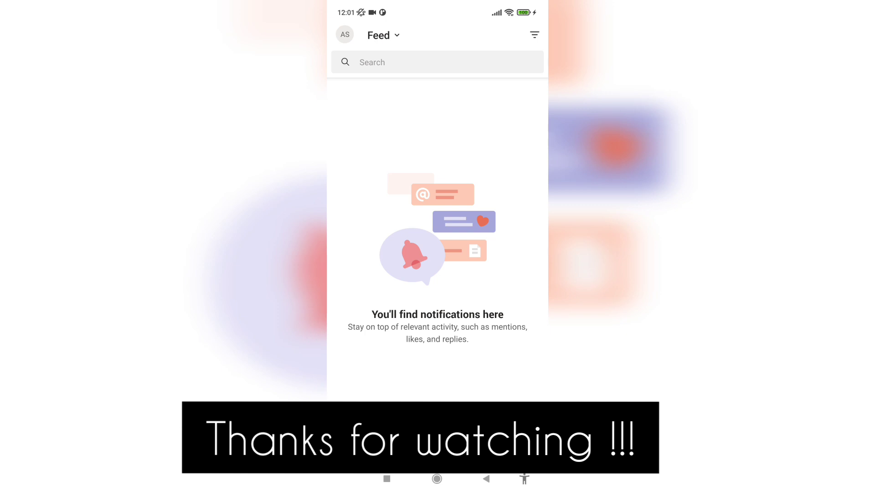